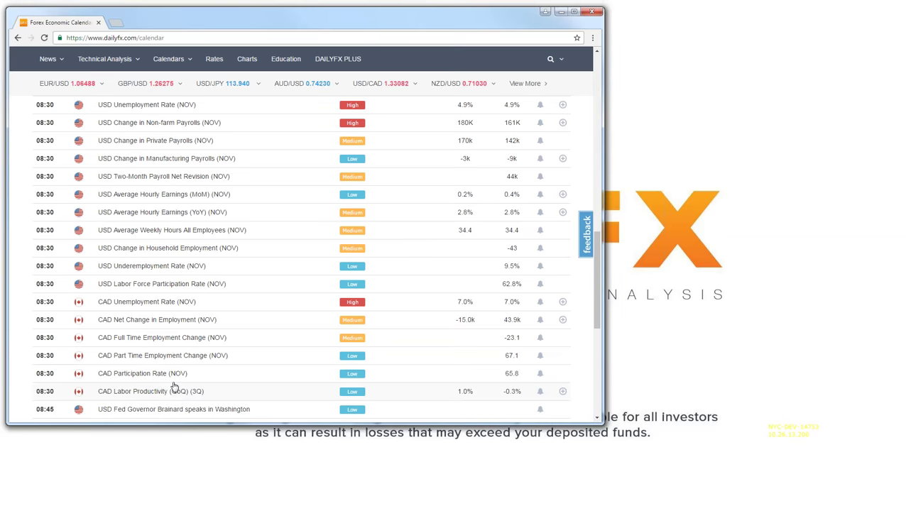
Minimize the economic calendar window to reveal CME Group's FedWatch page
mouse_move(141, 83)
click(561, 12)
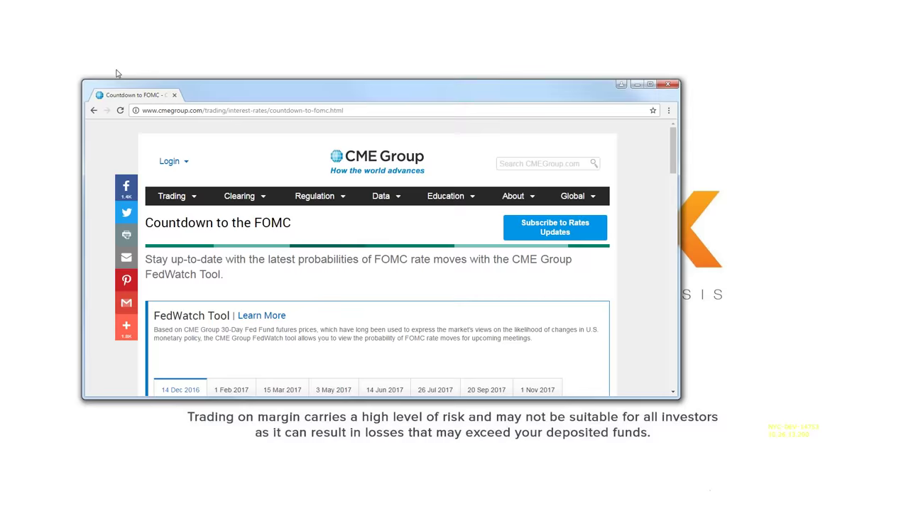
Scroll to the 14 Dec 2016 table, highlight 92.7% for 50-75 bps, then view 1 Feb 2017
scroll(219, 245, down, 3)
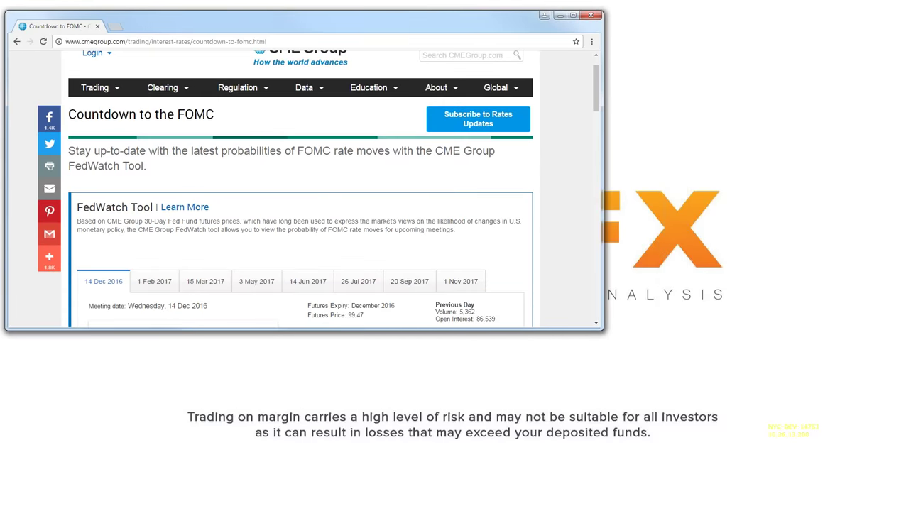
drag(387, 176, 404, 176)
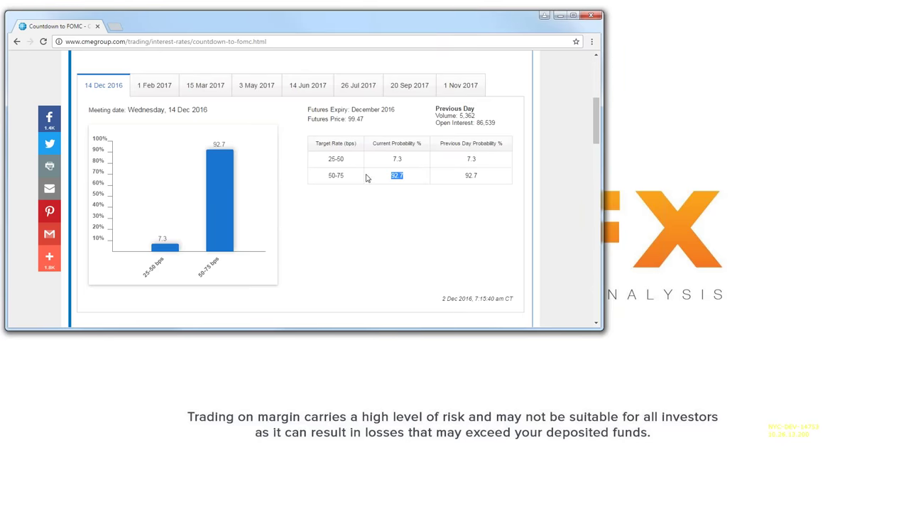
click(147, 87)
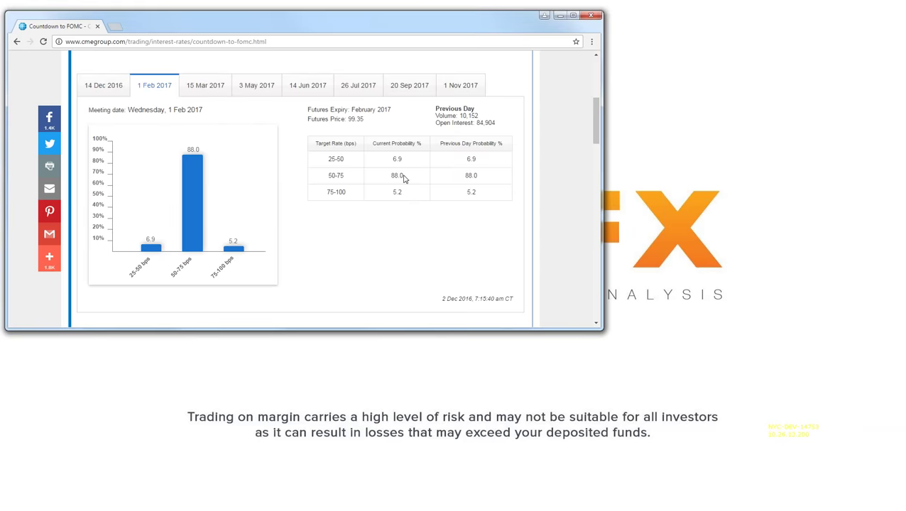
Highlight the 1 Feb 2017 values 88.0 and 5.2, then the 14 Jun 2017 rows from 75-100 bps
double_click(397, 175)
click(397, 185)
drag(380, 194, 439, 195)
click(303, 86)
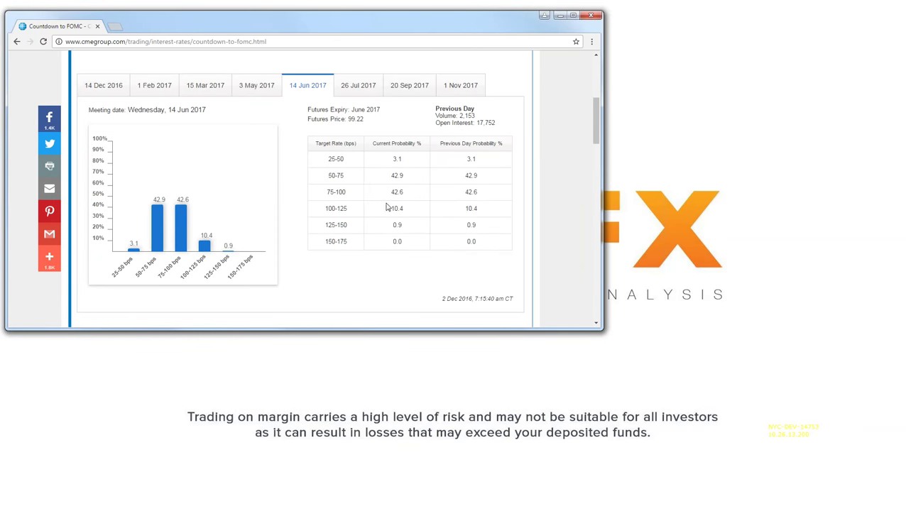
drag(389, 192, 497, 241)
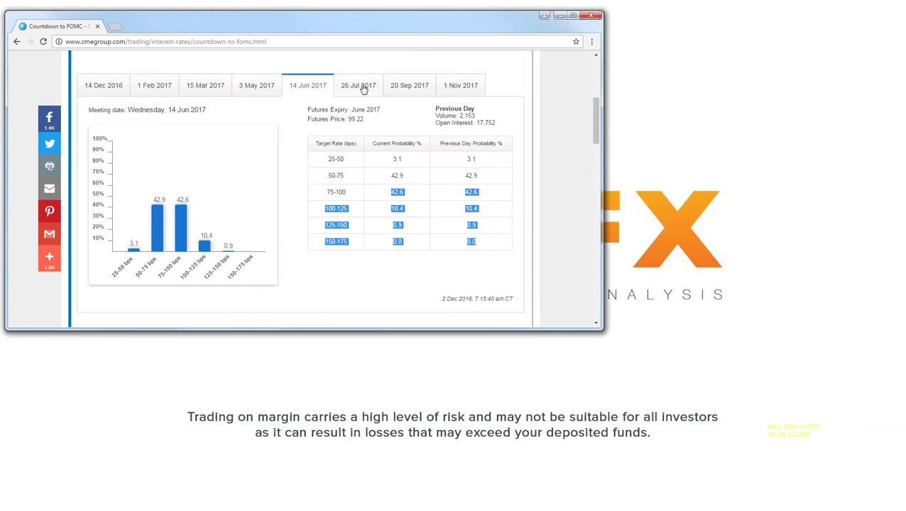
Show the 3 May 2017 meeting and highlight its 75-100 and 100-125 bps rows
click(380, 199)
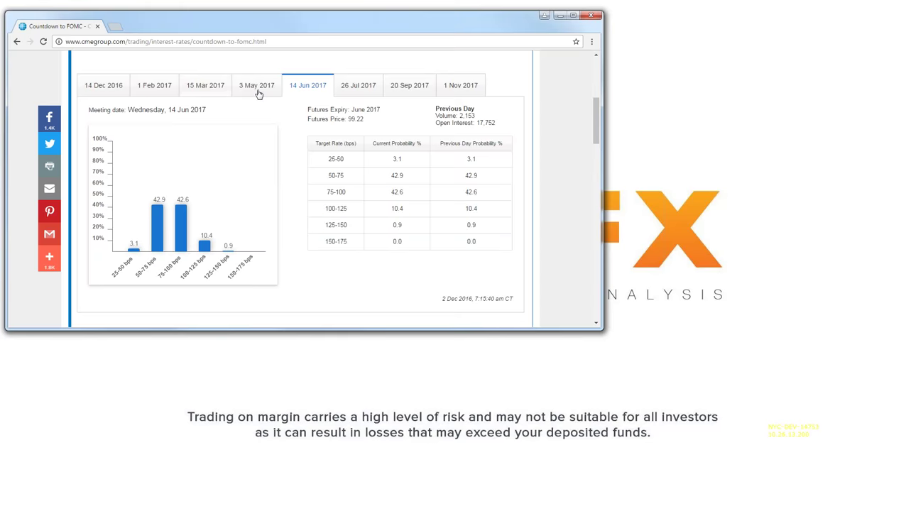
click(258, 91)
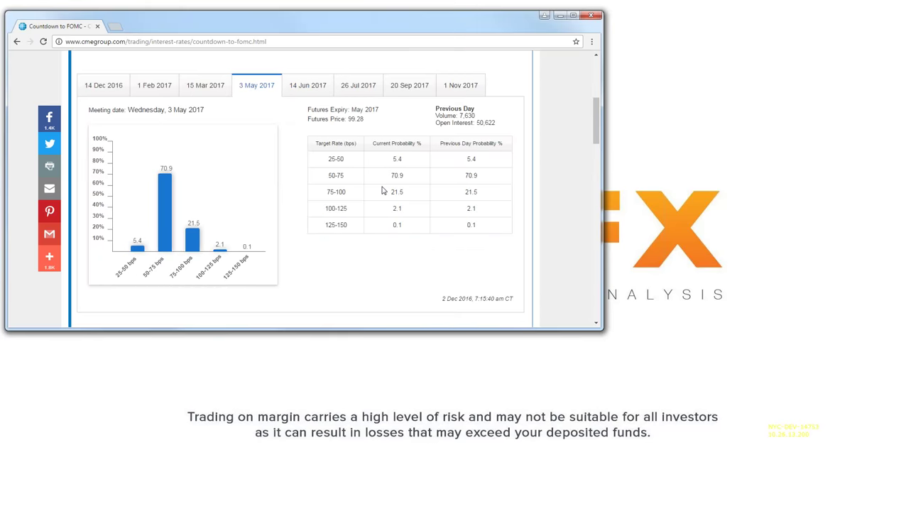
drag(383, 191, 454, 210)
click(387, 201)
drag(324, 192, 486, 209)
Highlight the 14 Jun 2017 75-100/100-125 bps rows, then the 1 Nov 2017 rows from 75-100 down
click(306, 85)
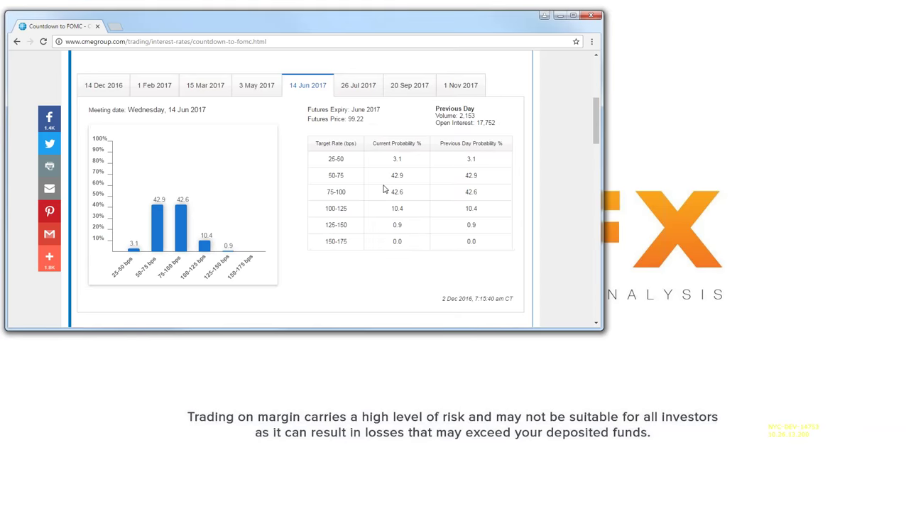
drag(384, 191, 492, 205)
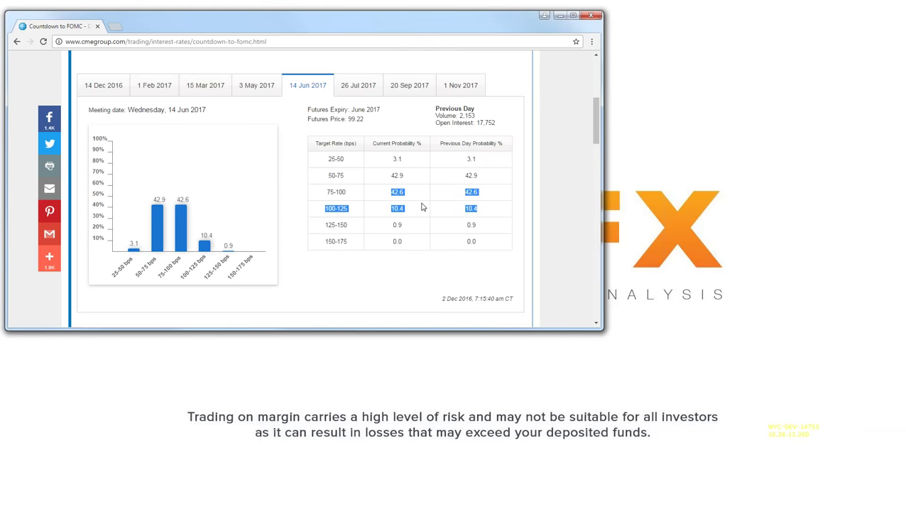
click(467, 86)
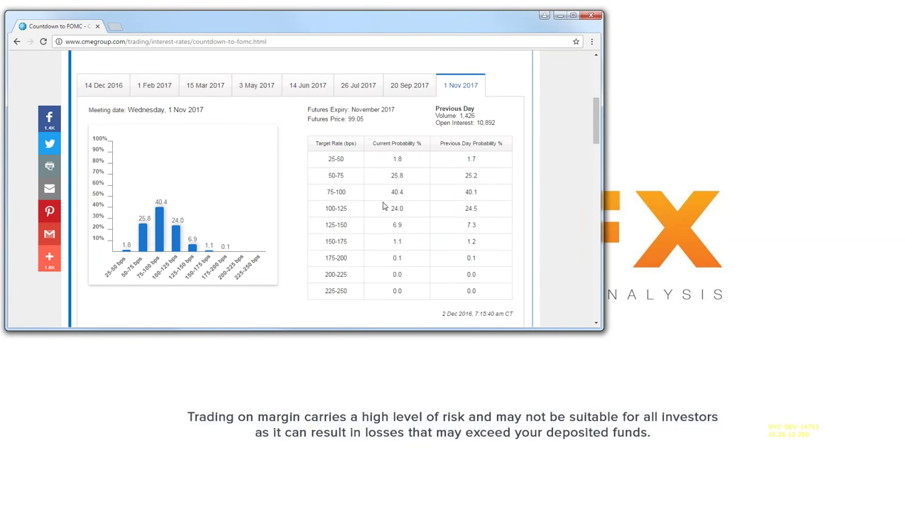
drag(380, 196, 496, 297)
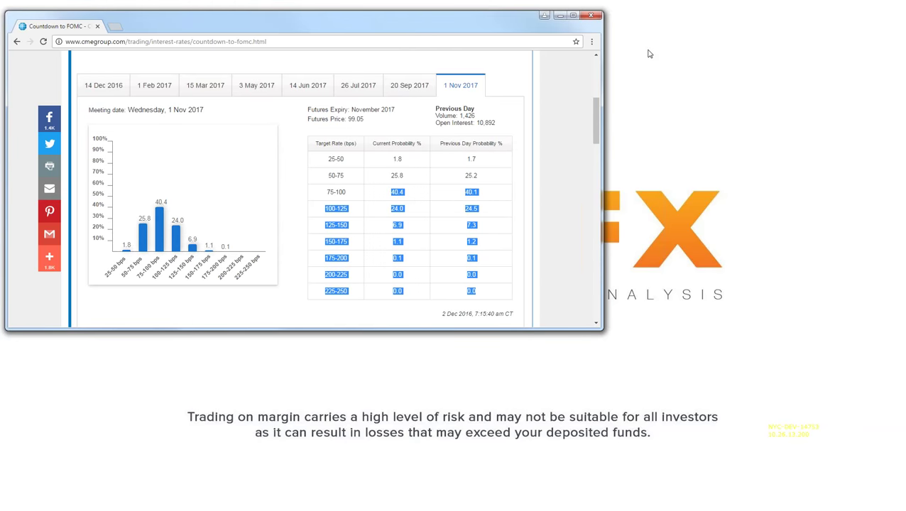
Minimize the FedWatch browser to reveal TradingView's annotated EUR/USD daily chart
click(560, 15)
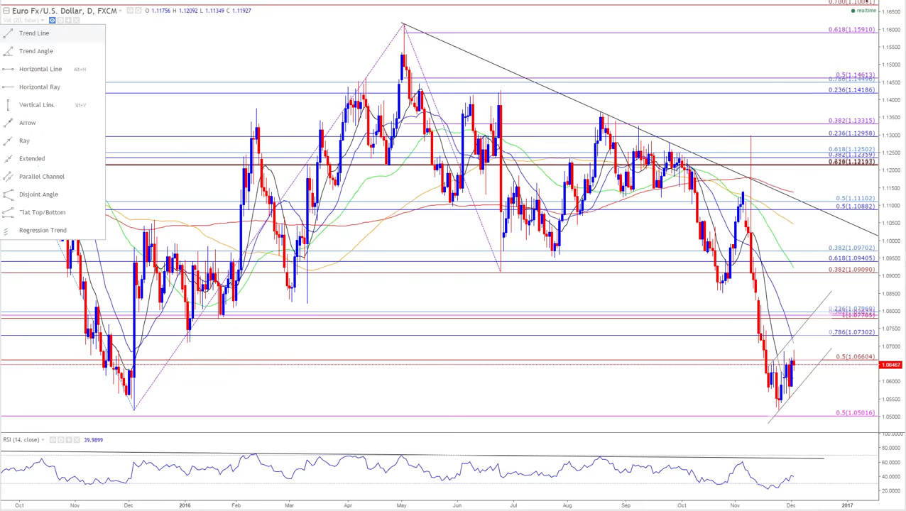
Draw a rising RSI trend line from the late-November low and zoom in on recent bars
click(777, 488)
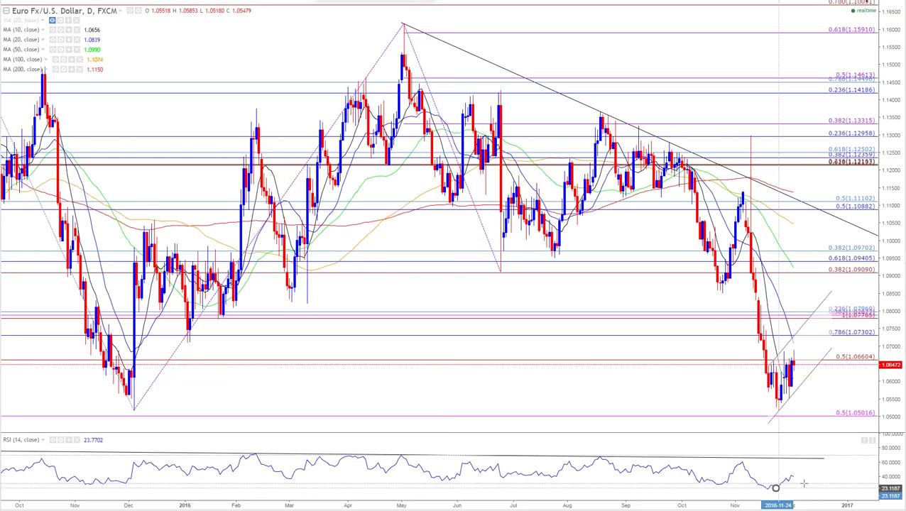
click(834, 458)
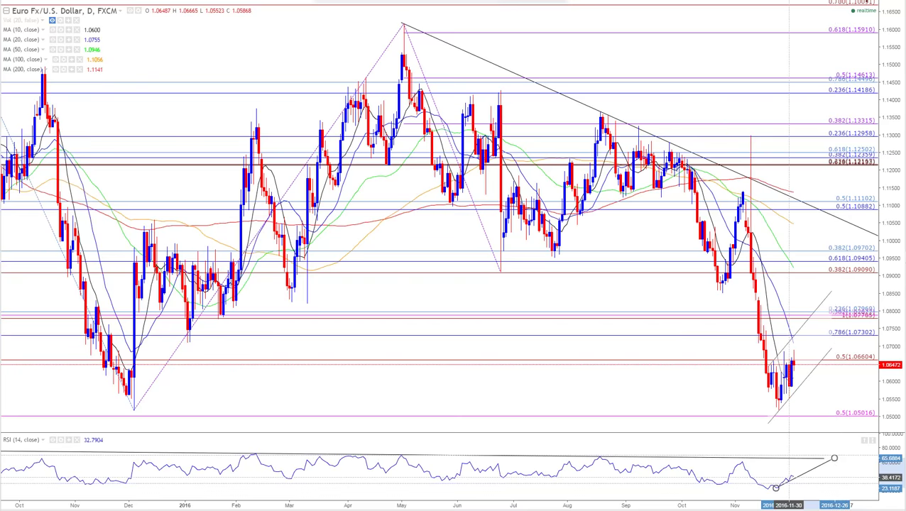
click(816, 319)
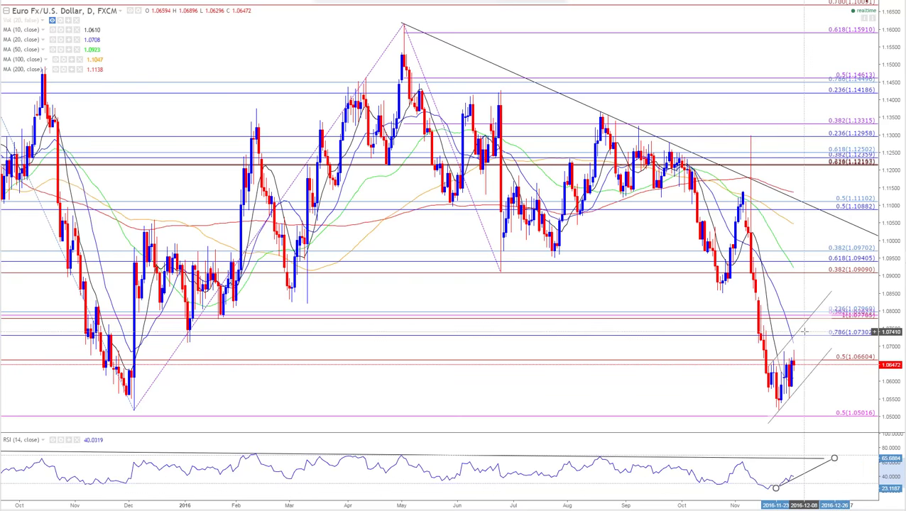
scroll(753, 284, up, 2)
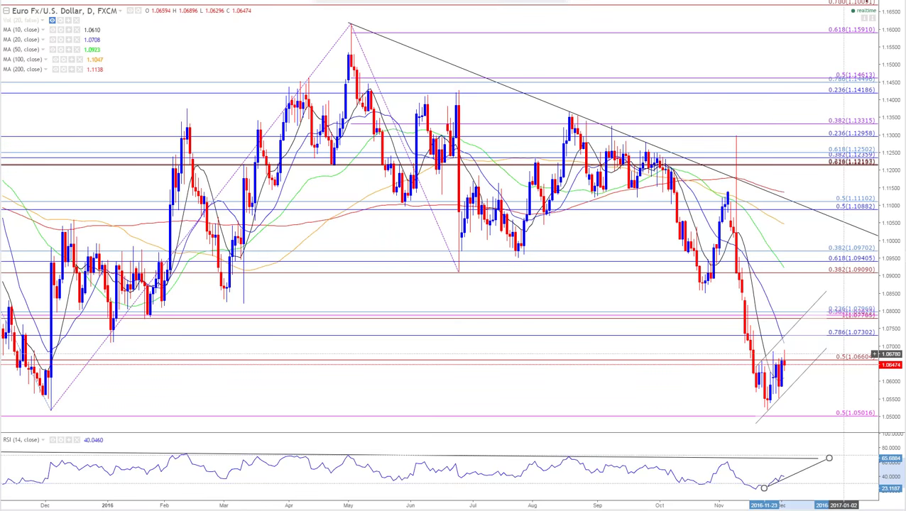
scroll(764, 354, up, 3)
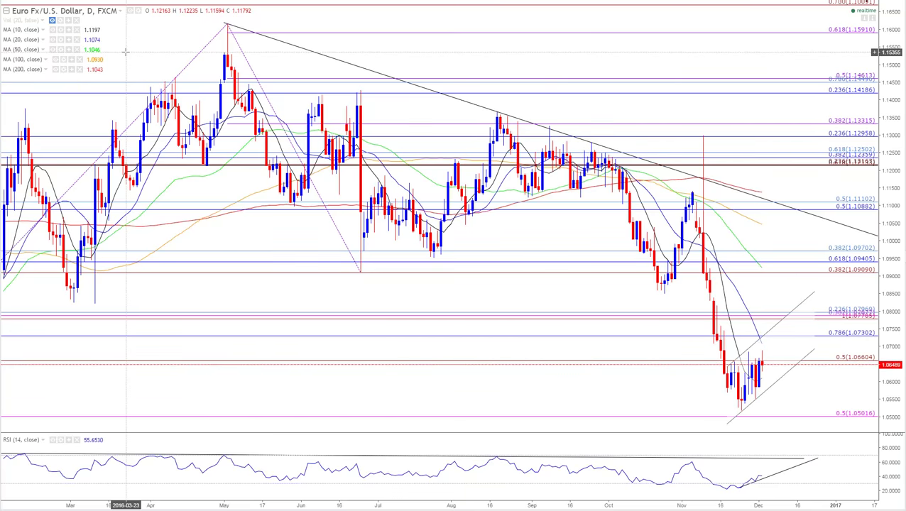
Change the chart symbol to GBPUSD
text(GBPUSD)
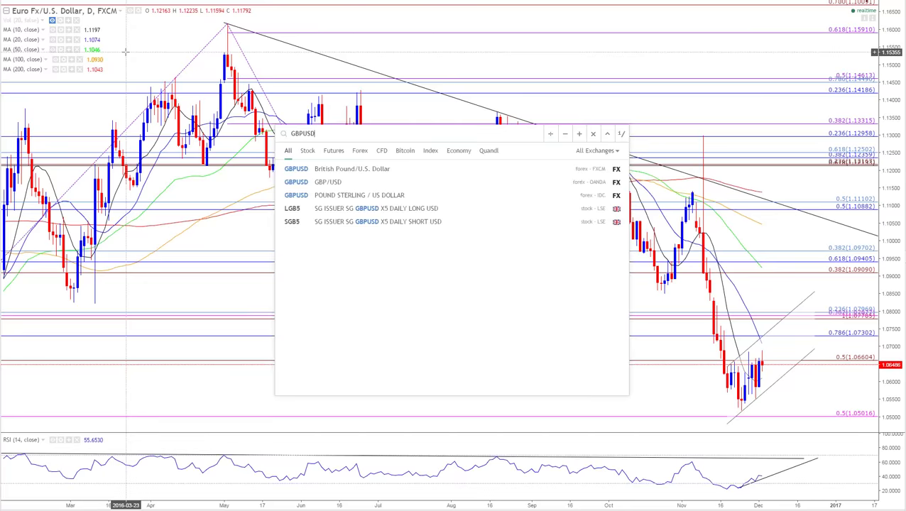
key(Return)
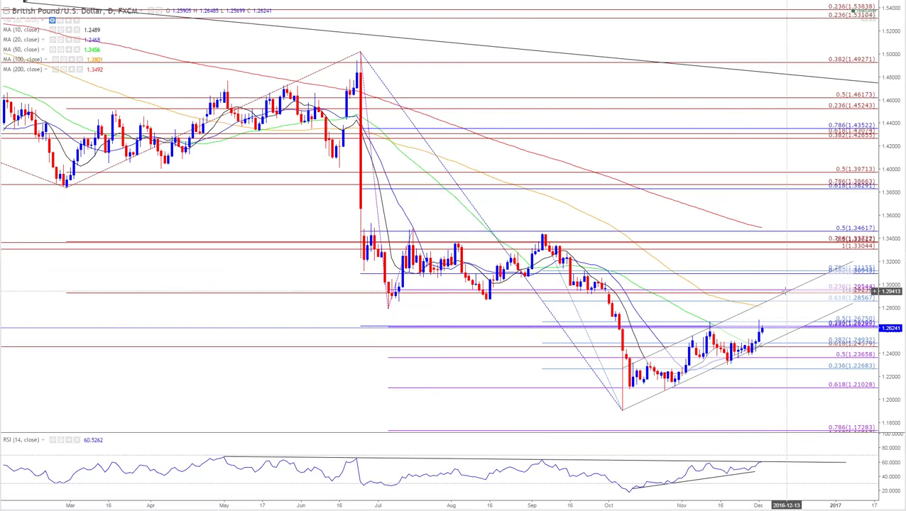
Zoom the GBP/USD chart in on the June–December decline and rebound
right_click(797, 338)
click(782, 337)
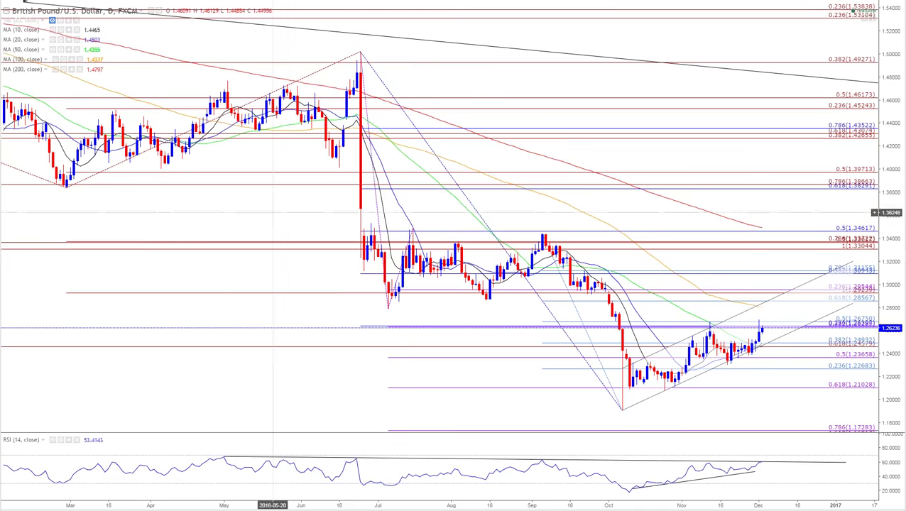
scroll(786, 358, up, 4)
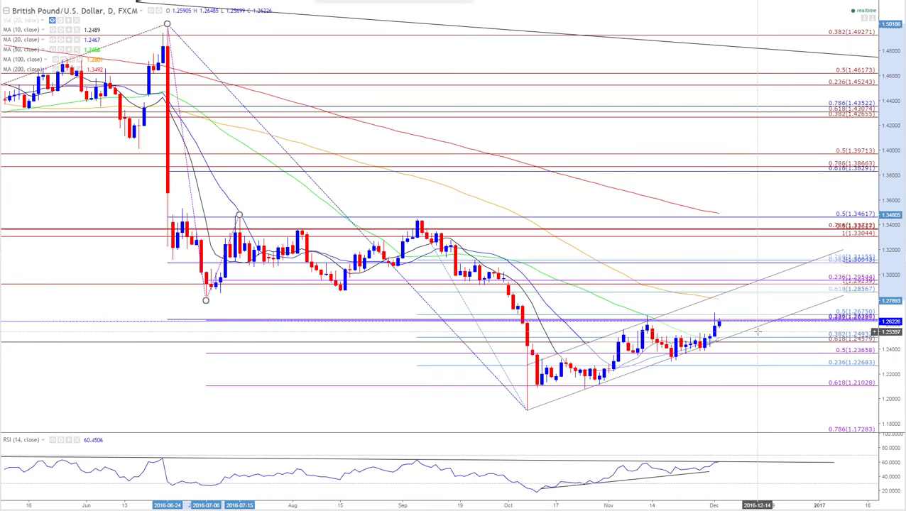
Select the RSI horizontal line, then zoom out and pan GBP/USD to show late 2015 onward
scroll(742, 331, down, 2)
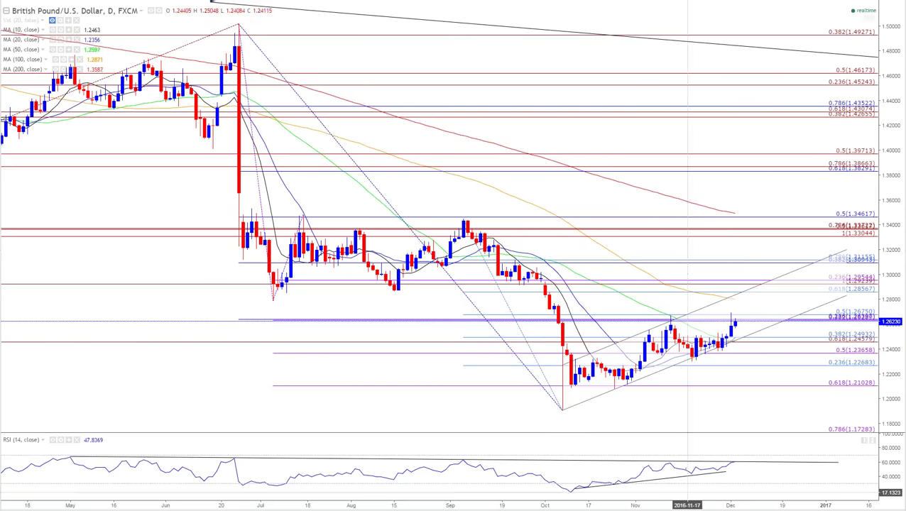
click(732, 462)
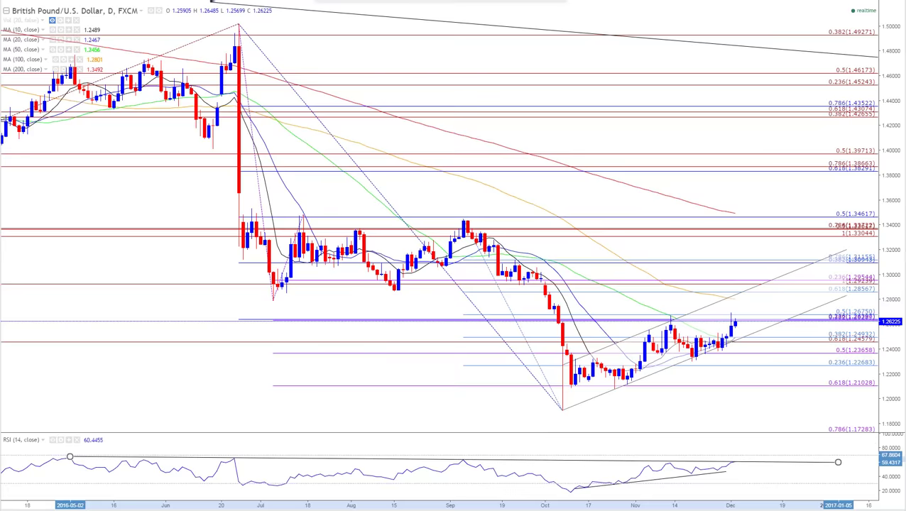
scroll(213, 458, down, 1)
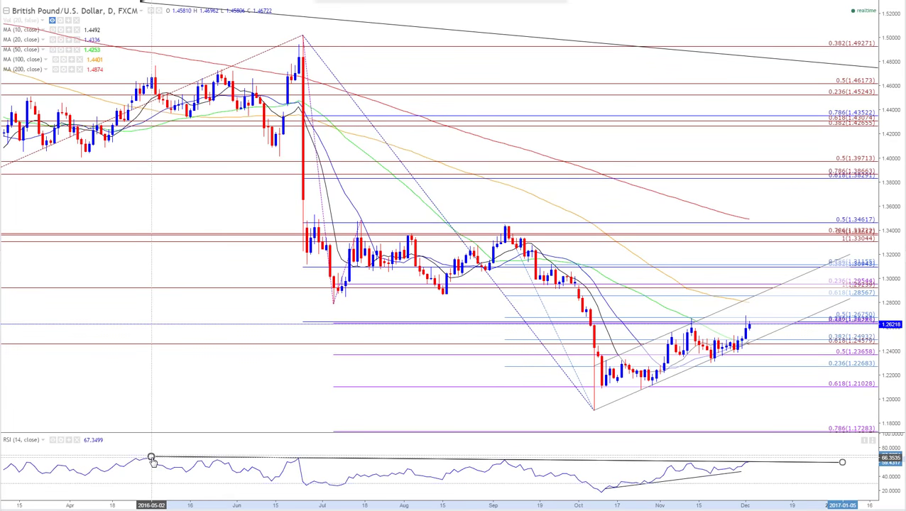
scroll(151, 460, down, 1)
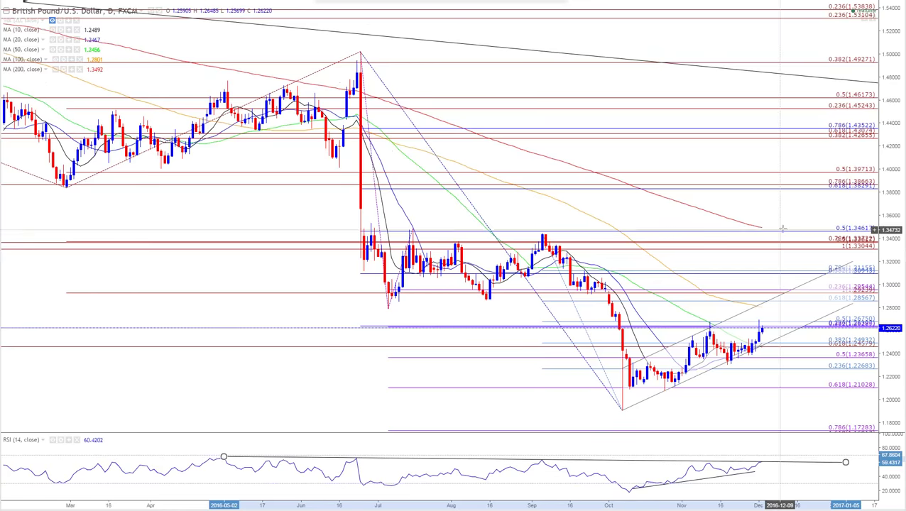
scroll(746, 142, down, 6)
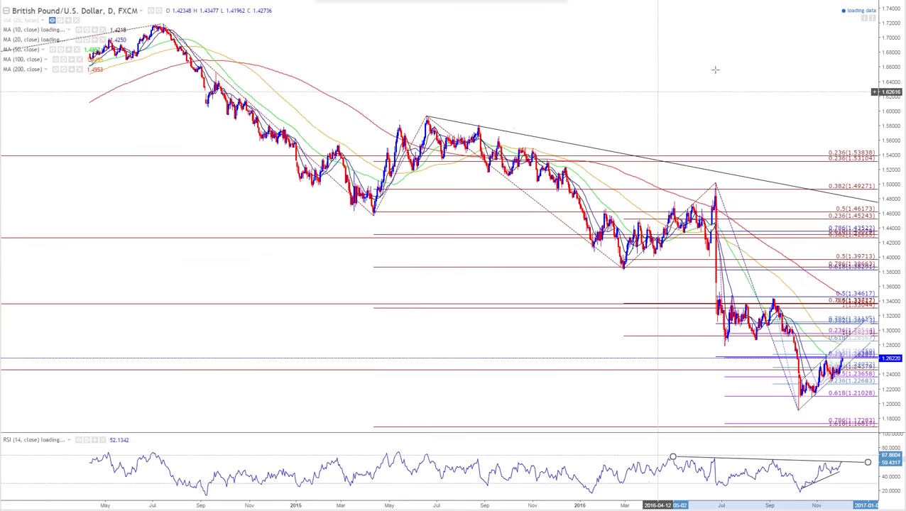
drag(745, 71, 546, 73)
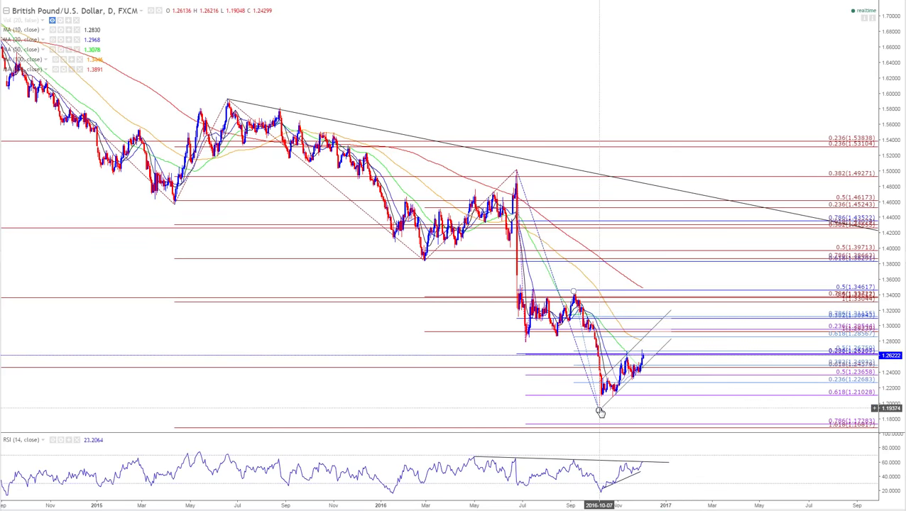
scroll(600, 412, up, 3)
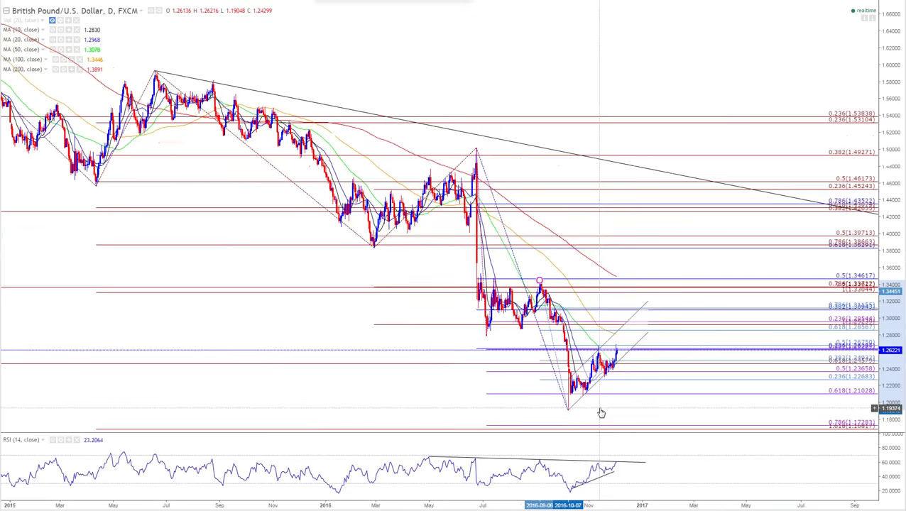
scroll(117, 185, up, 1)
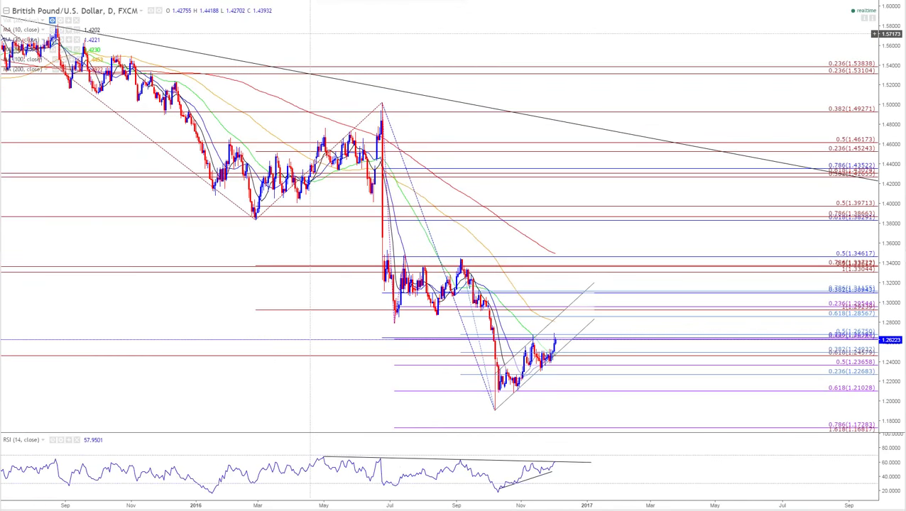
Load the USDJPY chart and pan to bring earlier 2016 history into view
text(USDJPY)
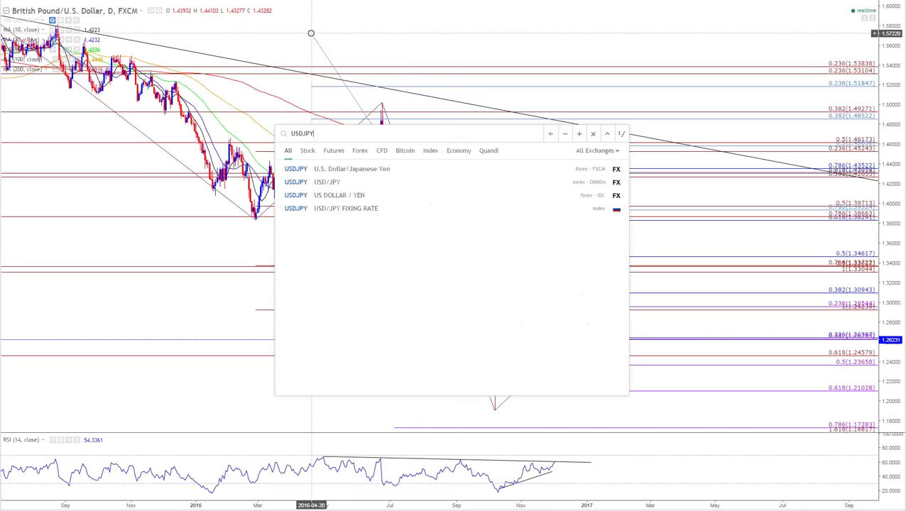
key(Return)
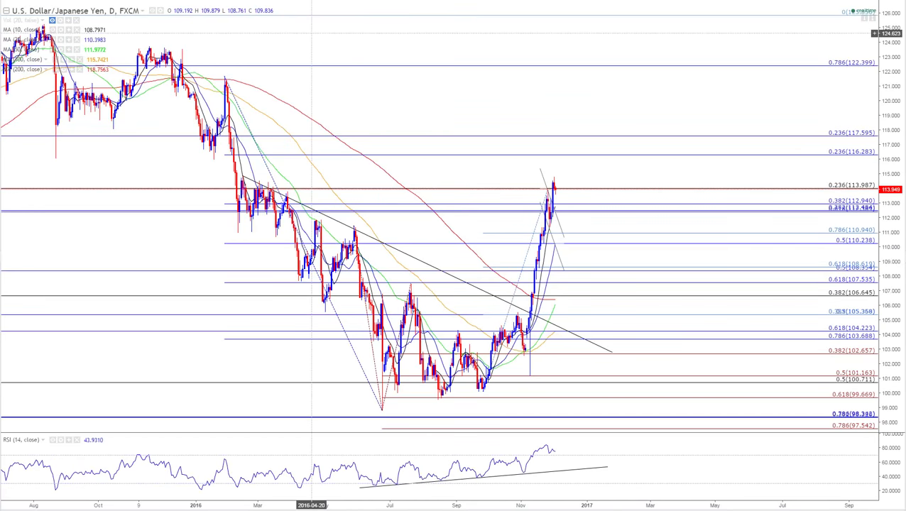
scroll(601, 136, up, 2)
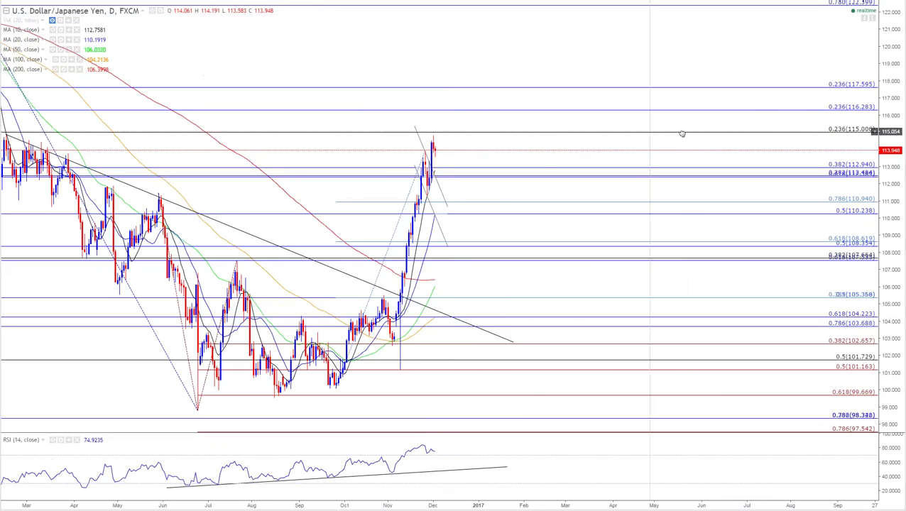
drag(627, 44, 648, 54)
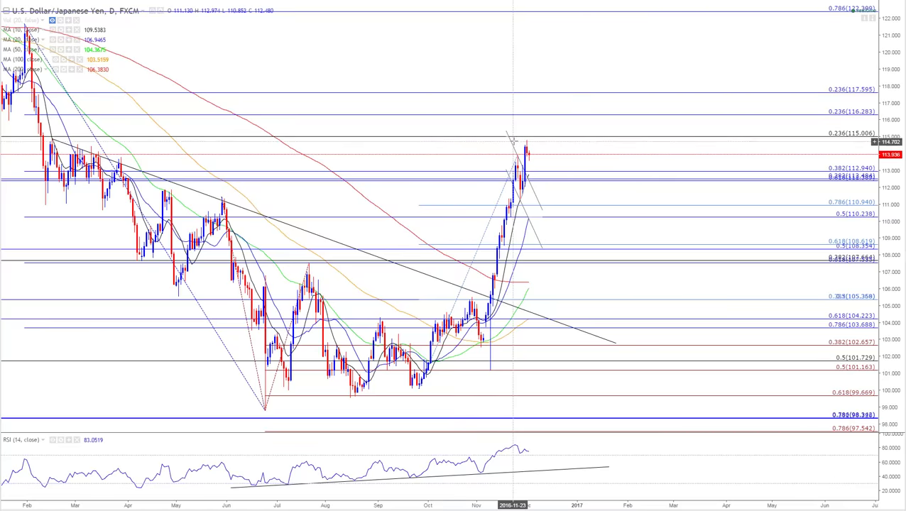
Zoom out across the 2016 history and select the long descending trendline
scroll(500, 228, up, 3)
scroll(454, 97, down, 5)
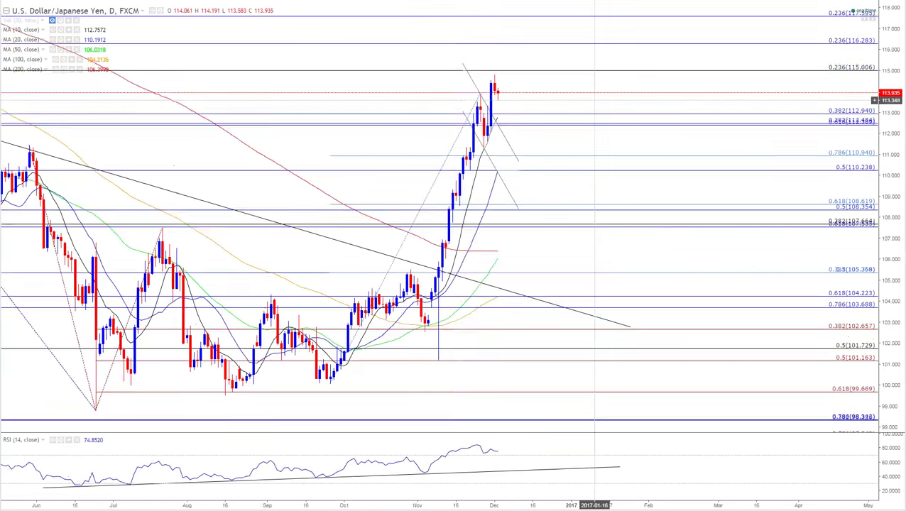
scroll(708, 125, down, 2)
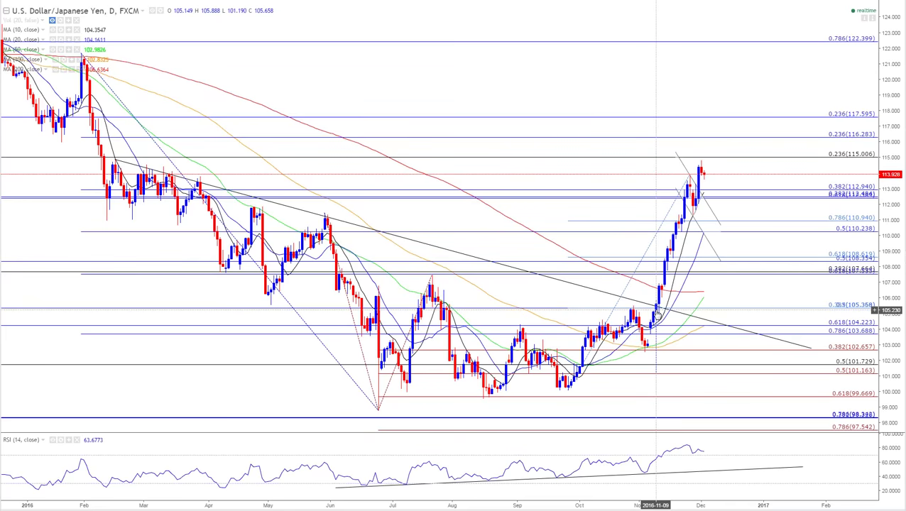
scroll(656, 313, down, 1)
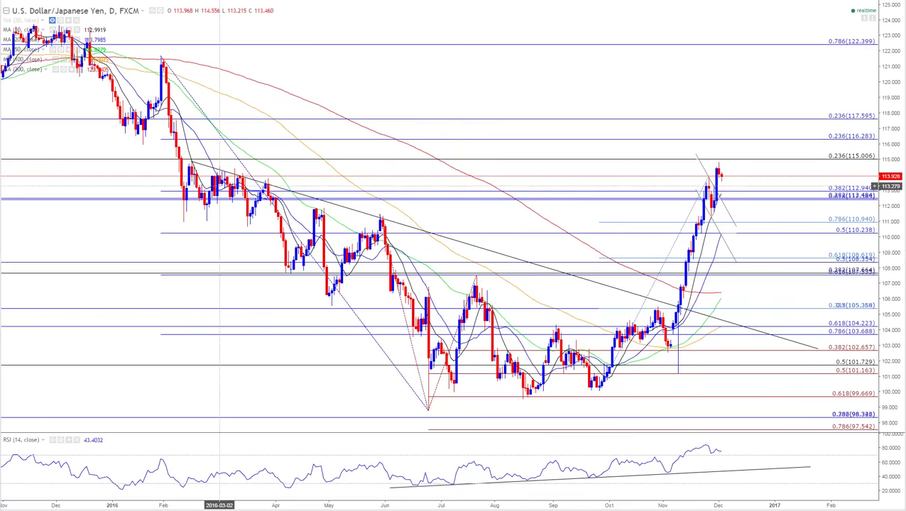
click(223, 174)
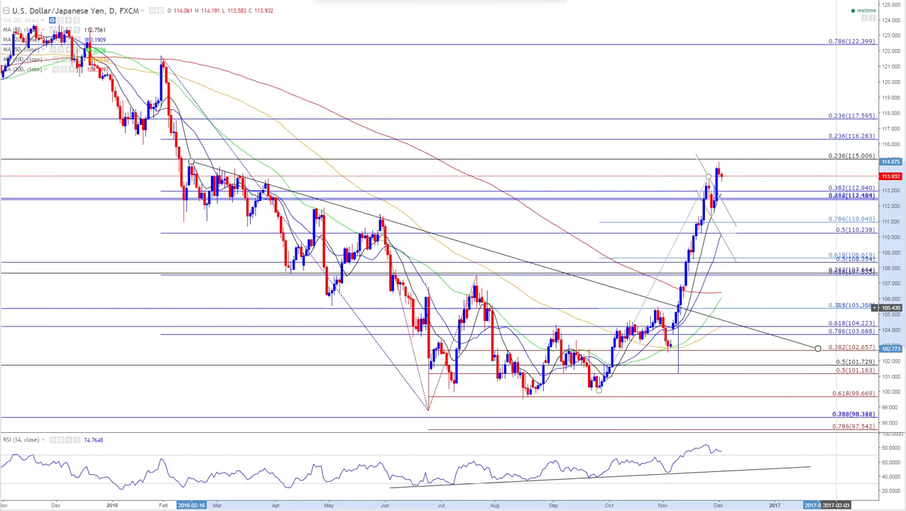
Load the EUR/USD daily chart, try a trendline from the December 2015 low, then delete it
text(EUR)
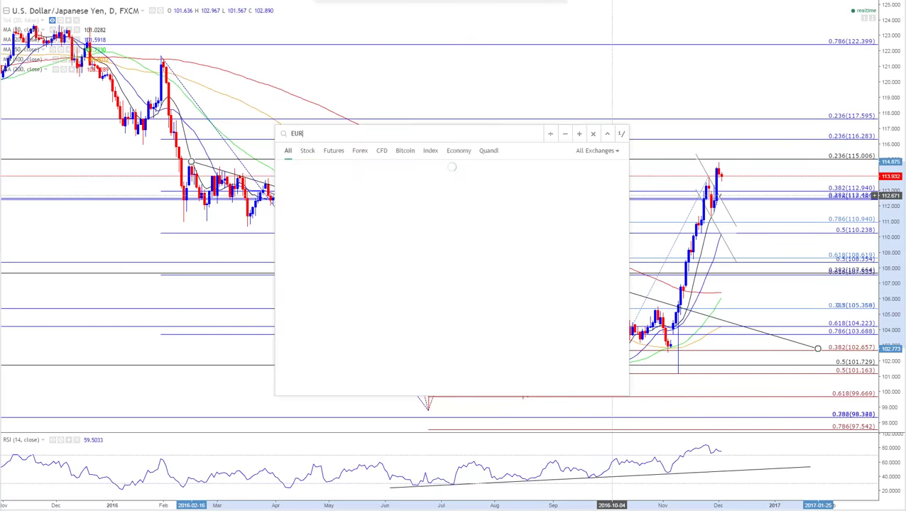
text(USD)
key(Return)
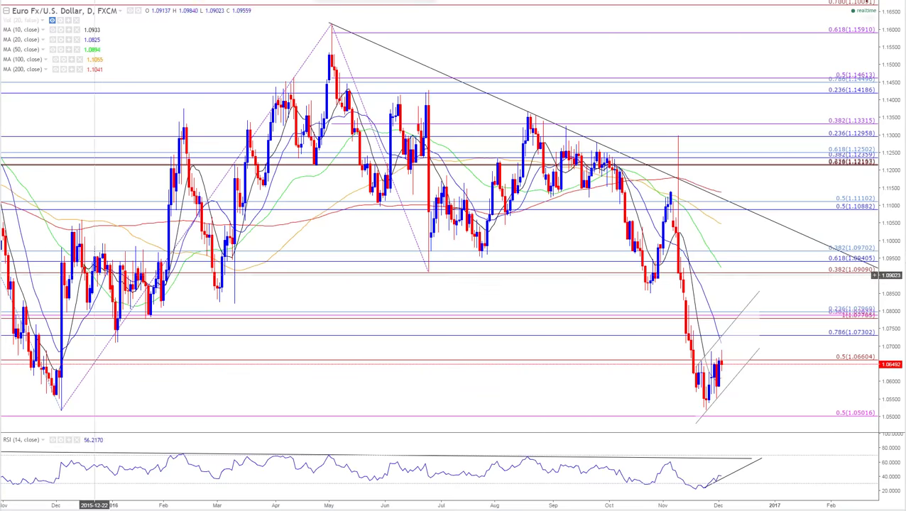
drag(58, 398, 772, 253)
drag(803, 224, 794, 147)
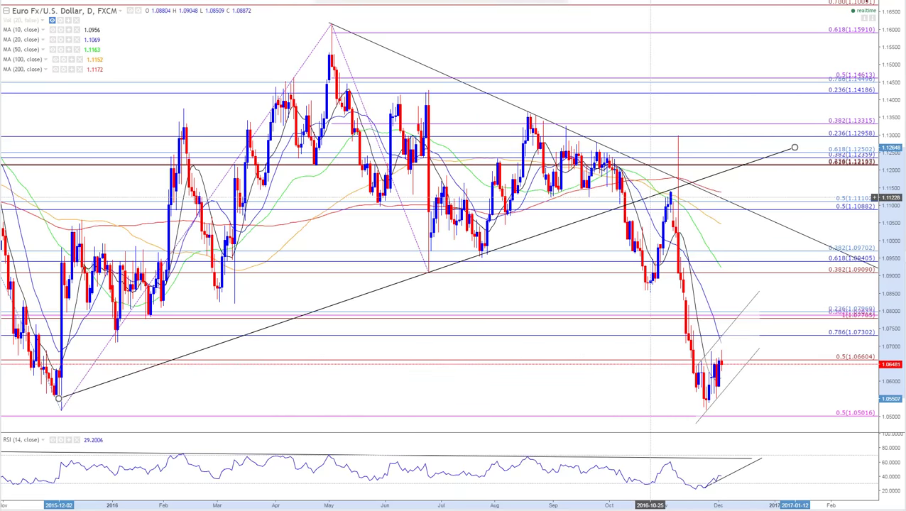
key(Delete)
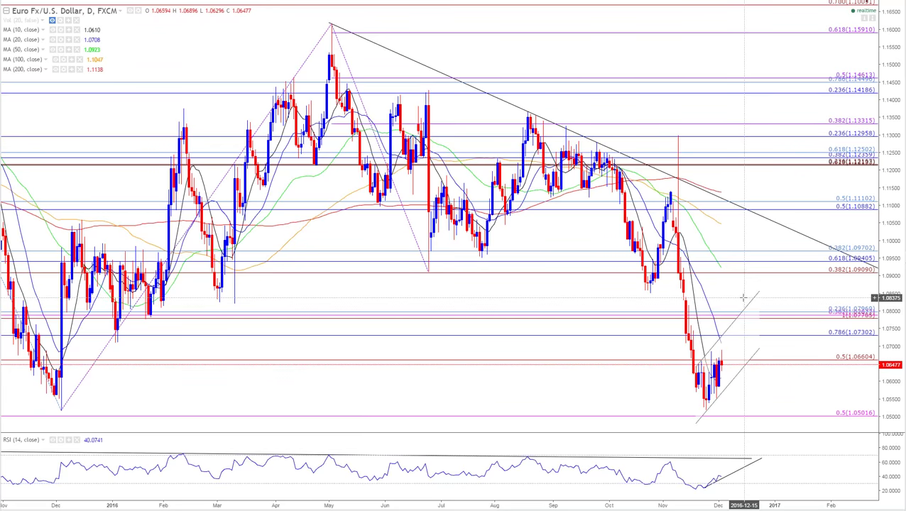
Load the British Pound/U.S. Dollar (GBPUSD) chart from symbol search
text(ef)
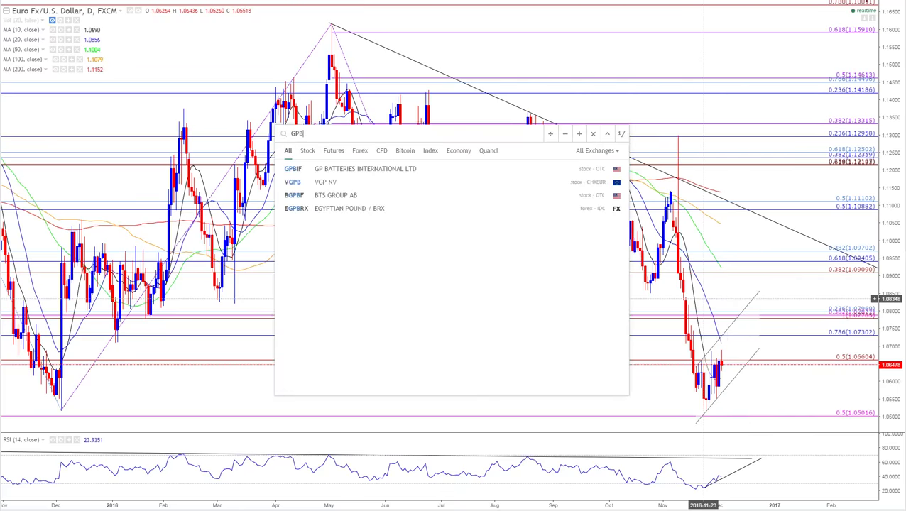
key(BackSpace)
key(BackSpace)
text(gbo)
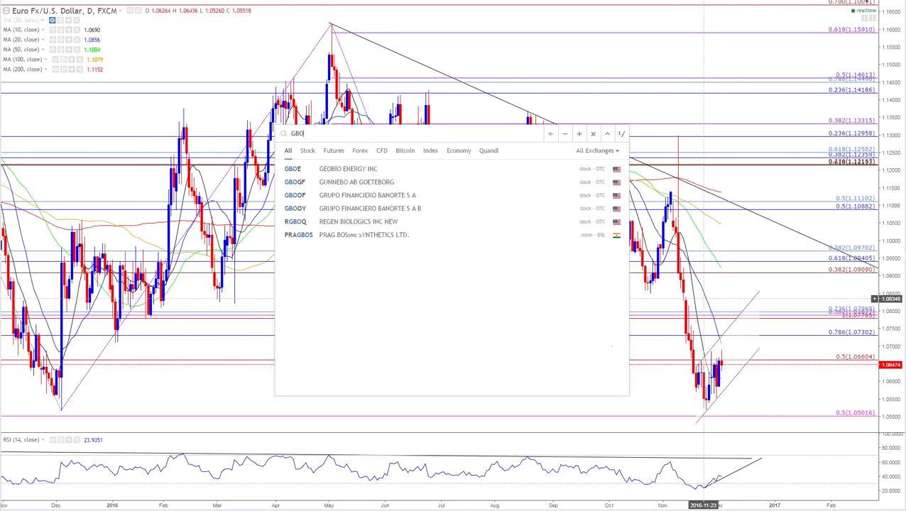
text(ysd)
key(Return)
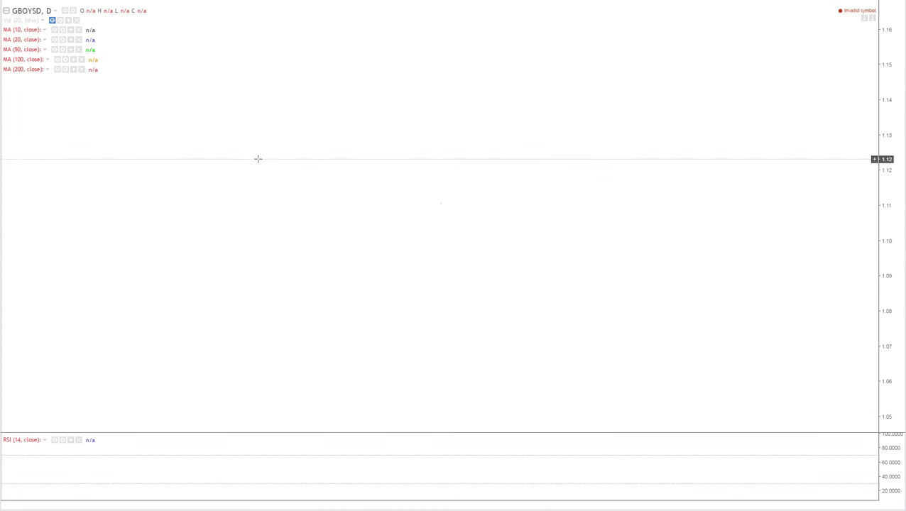
text(gbpusd)
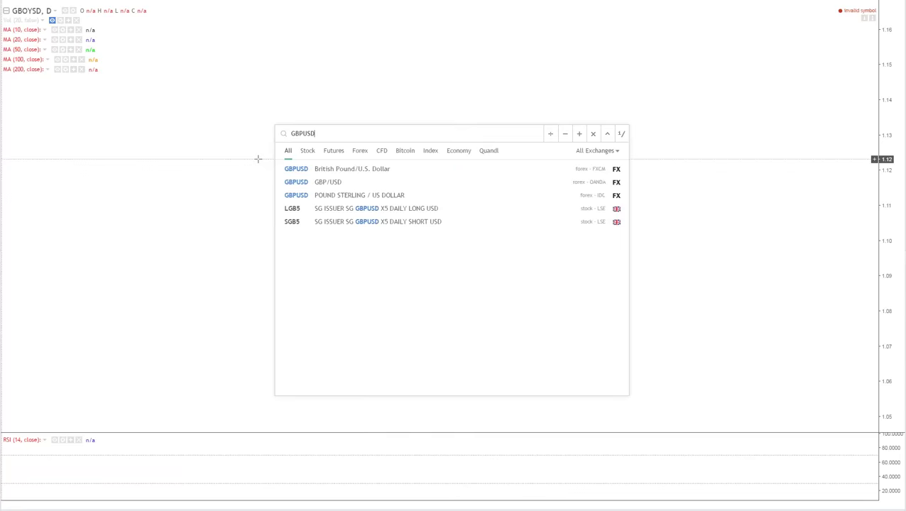
key(Return)
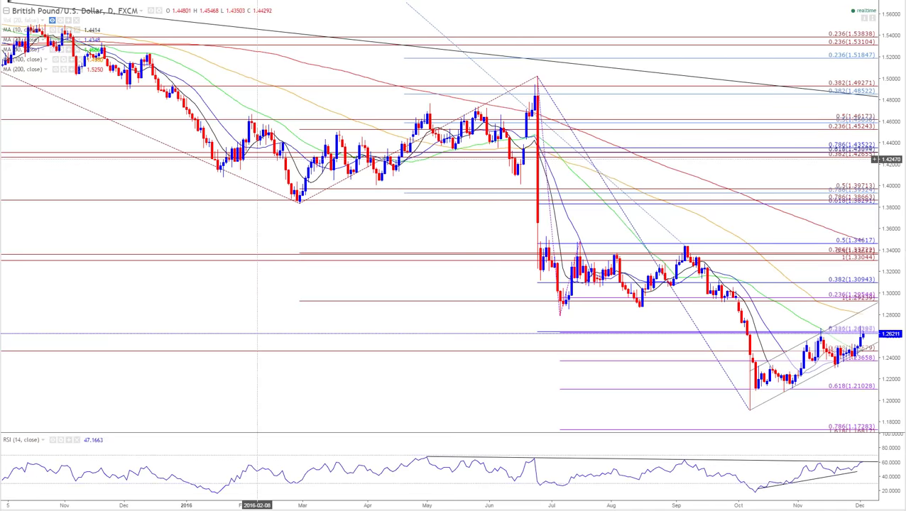
Switch GBP/USD to 5-minute candles, zoom out, and nudge the 0.236 Fibonacci line higher
text(5)
key(Return)
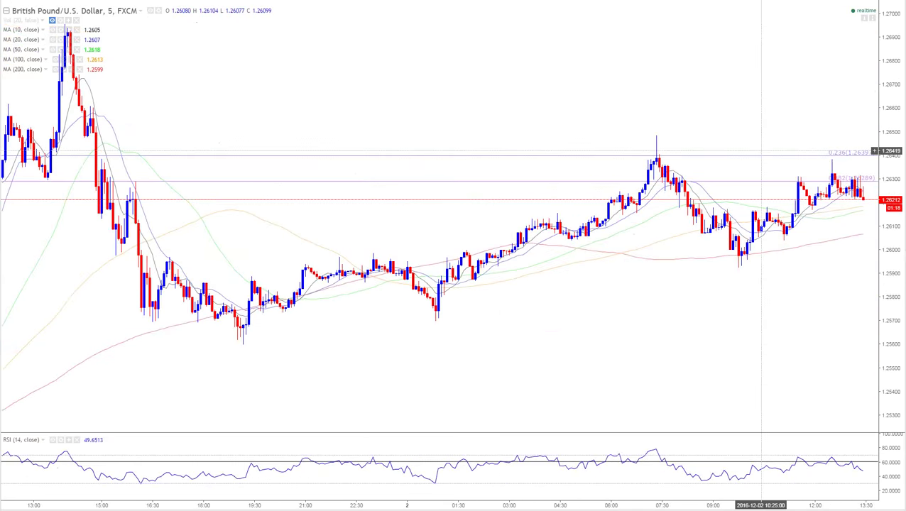
scroll(696, 358, down, 3)
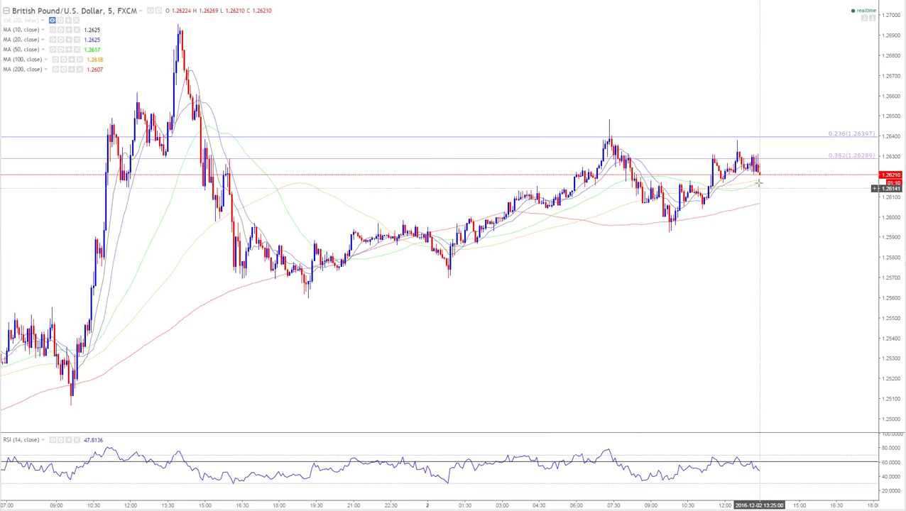
click(762, 138)
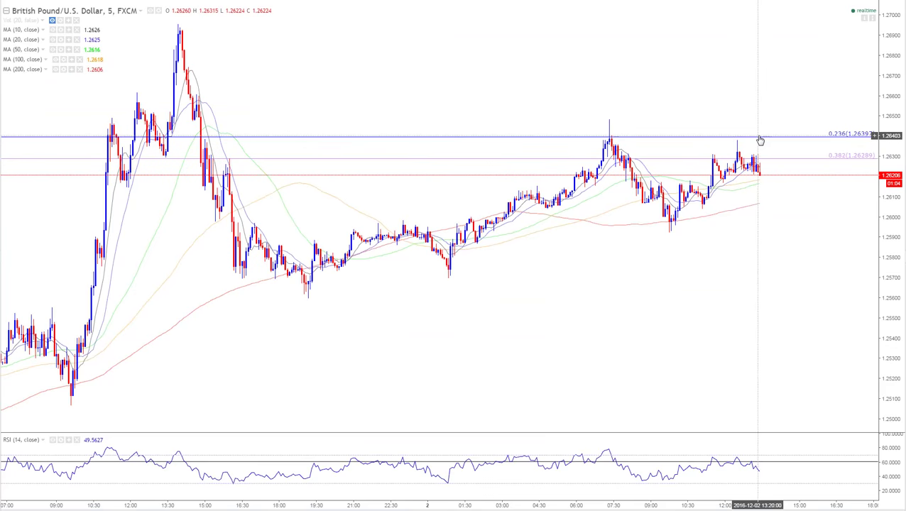
drag(760, 140, 760, 131)
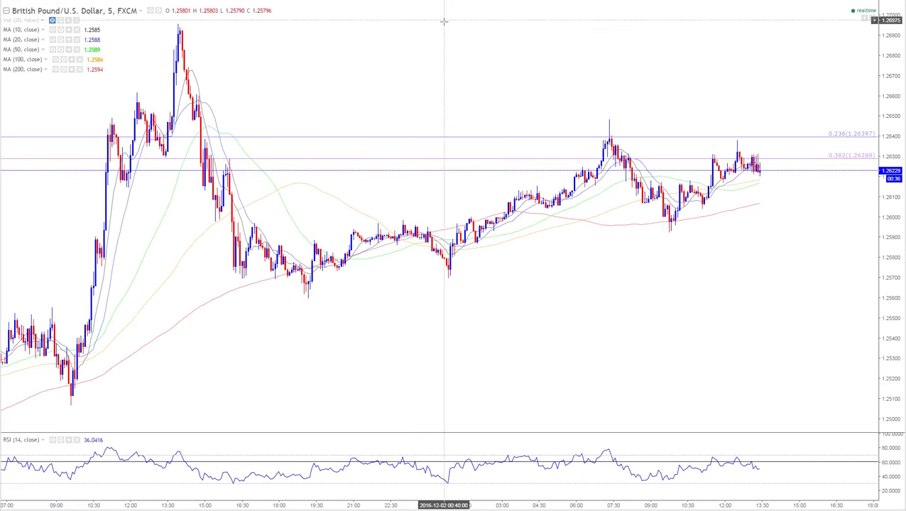
Set the chart to 15-minute candles and load EURUSD
text(15)
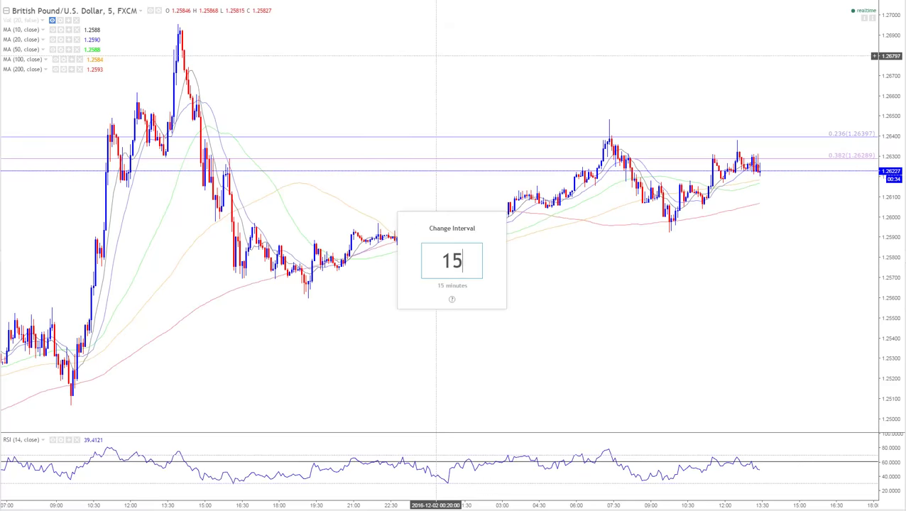
key(Return)
text(EURSD)
key(Return)
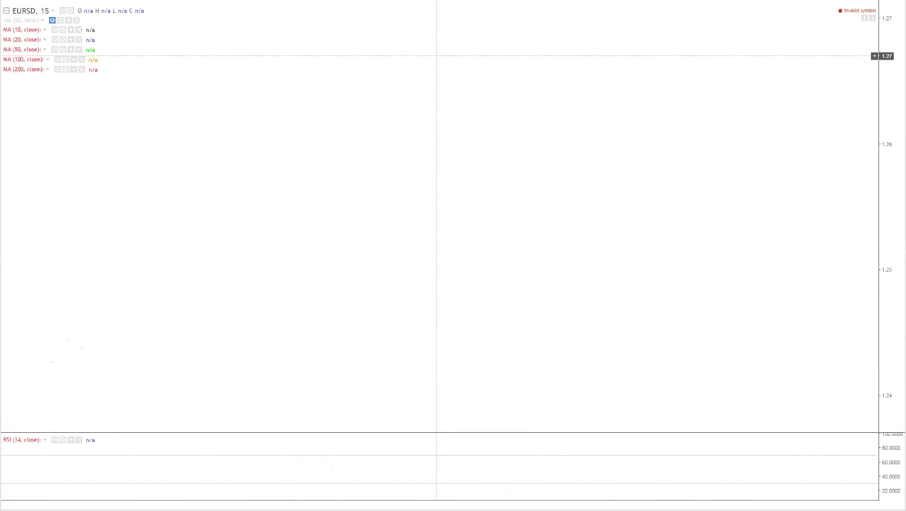
text(EURO)
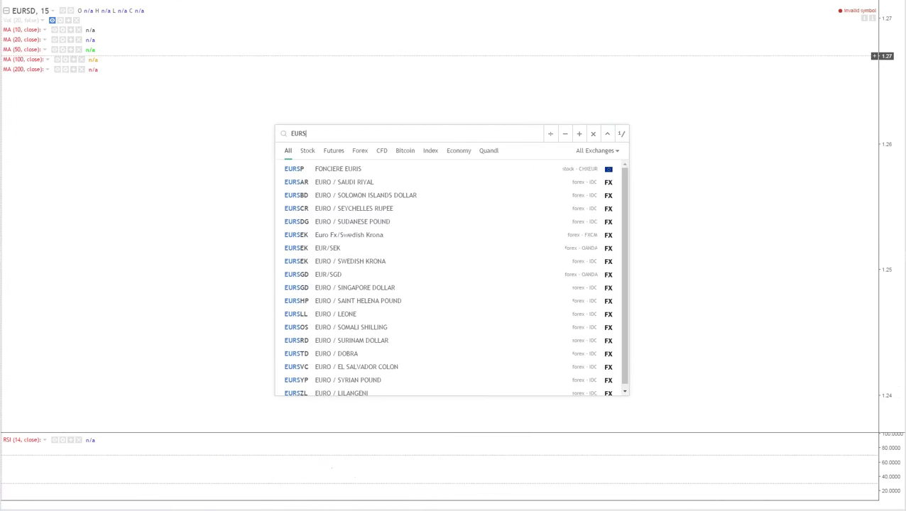
key(BackSpace)
text(USD)
key(Return)
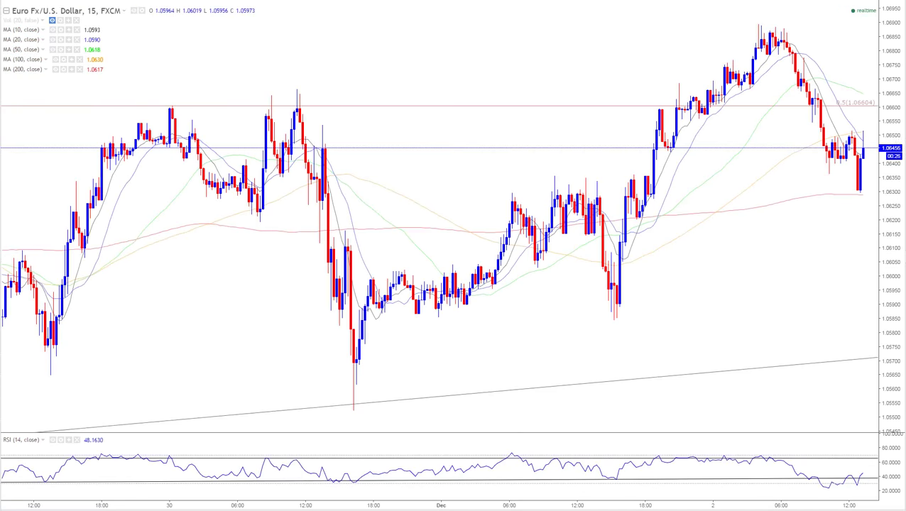
Place the USD/CAD 5-minute window at left and pan EUR/USD to show the 0.786 Fibonacci level
key(alt+Tab)
drag(314, 73, 268, 90)
drag(788, 240, 640, 240)
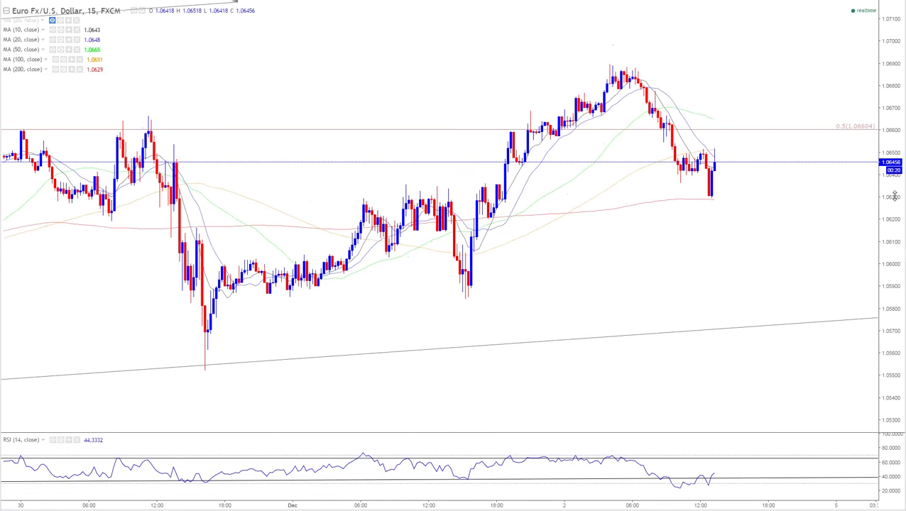
drag(777, 88, 783, 155)
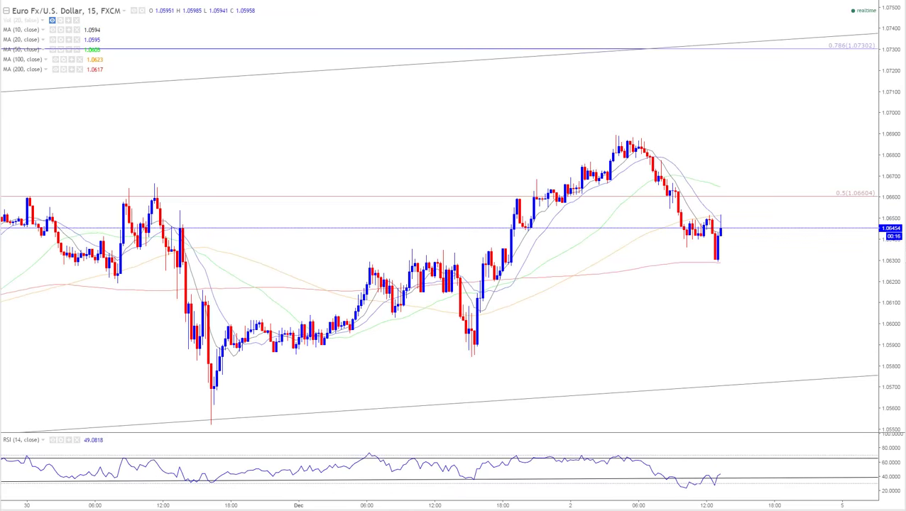
key(alt+Tab)
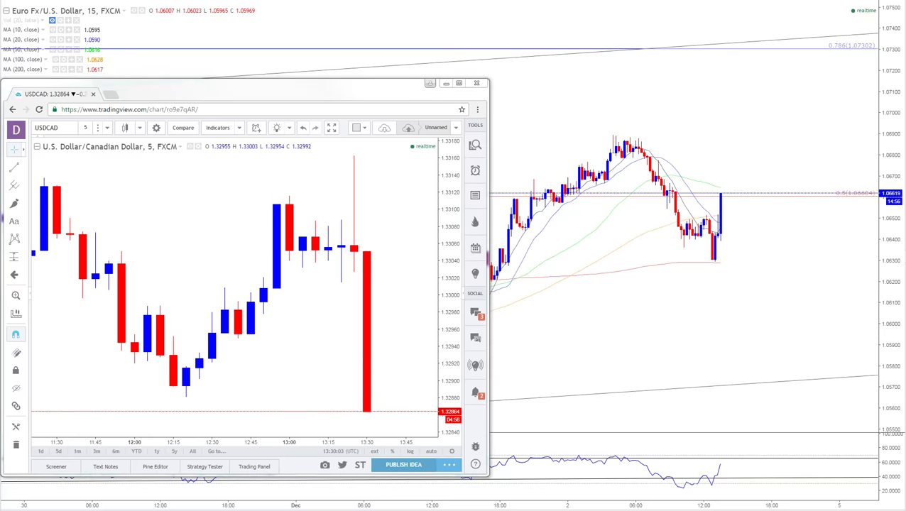
Bring up the DailyFX calendar listing the 08:30 US and Canadian November employment releases
key(alt+Tab)
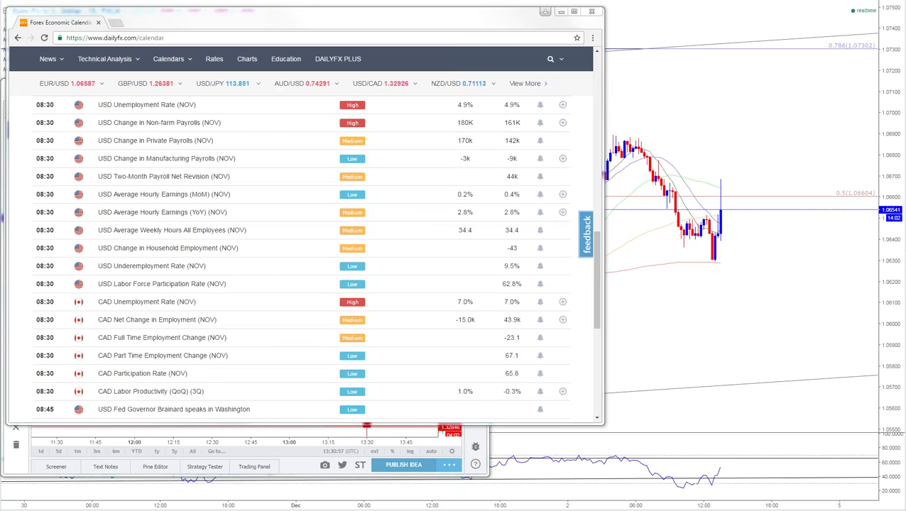
Reload the DailyFX calendar, then return to the USD/CAD 5-minute chart window
key(F5)
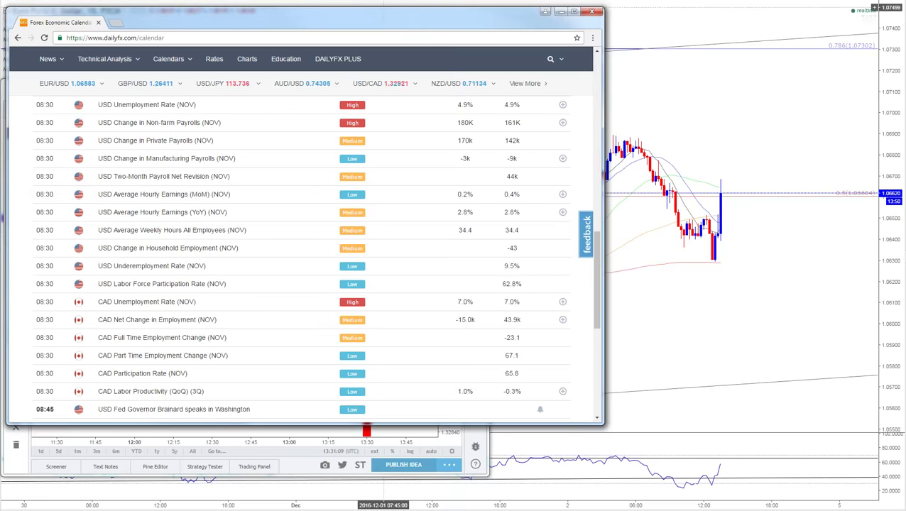
key(alt+Tab)
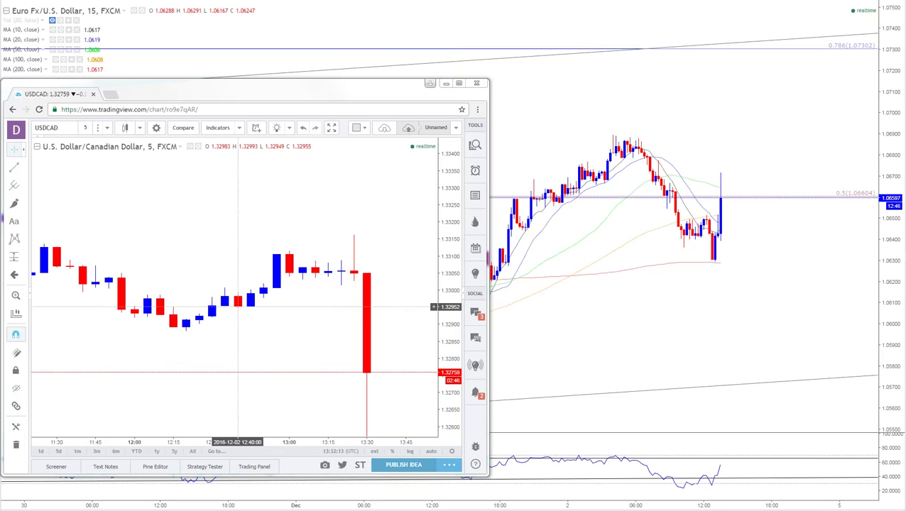
Compress the USD/CAD price scale so the release candle's full drop to 1.32541 fits
drag(452, 194, 446, 227)
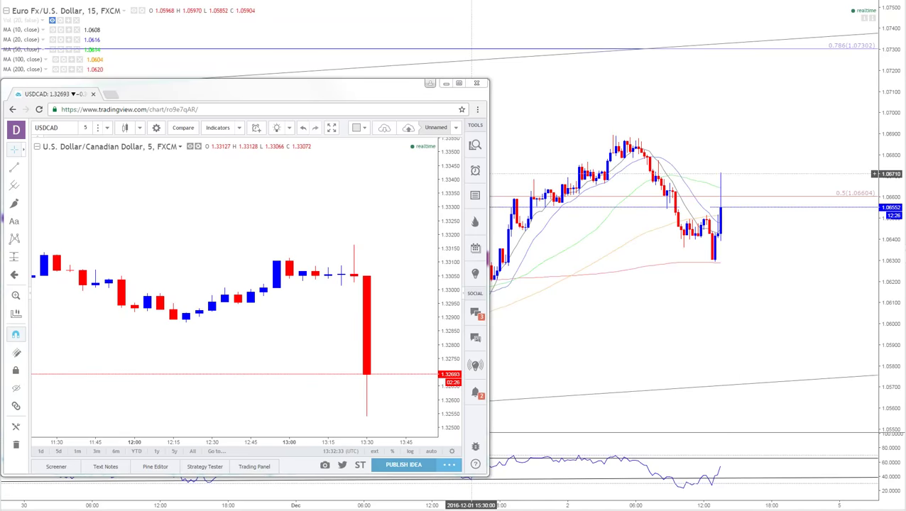
click(60, 127)
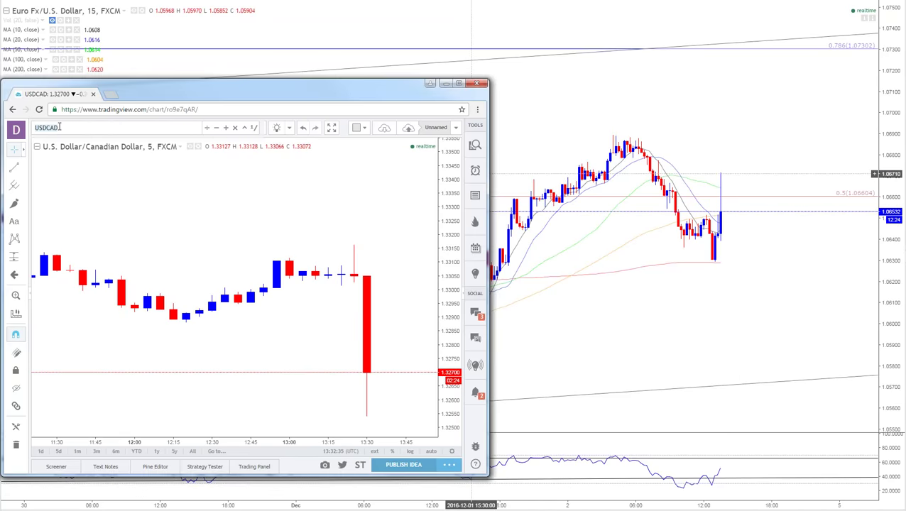
Switch the small window to USDJPY, then put it away to reveal the EUR/USD 15-minute chart
text(USDJPY)
key(Return)
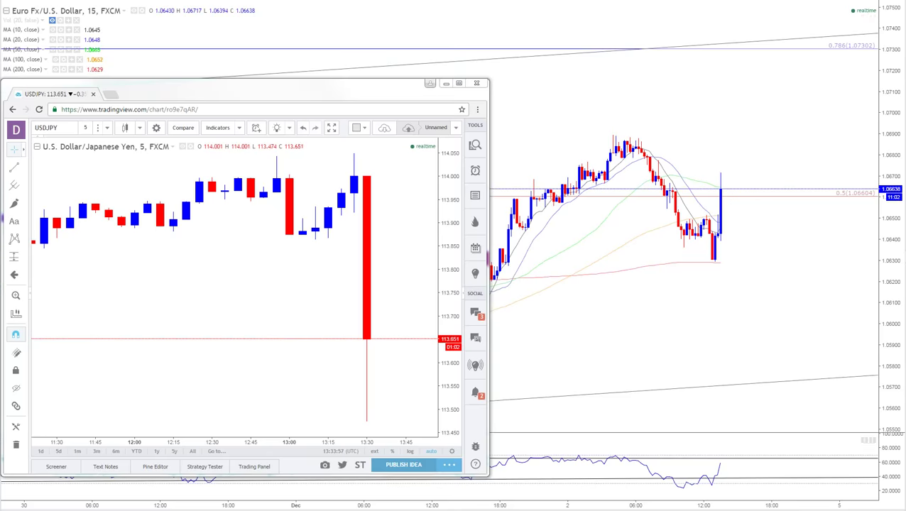
click(64, 127)
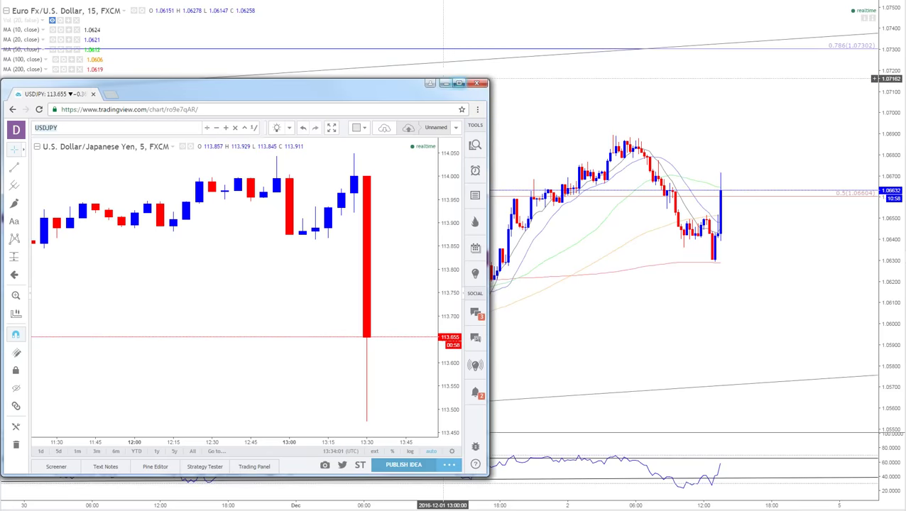
click(445, 83)
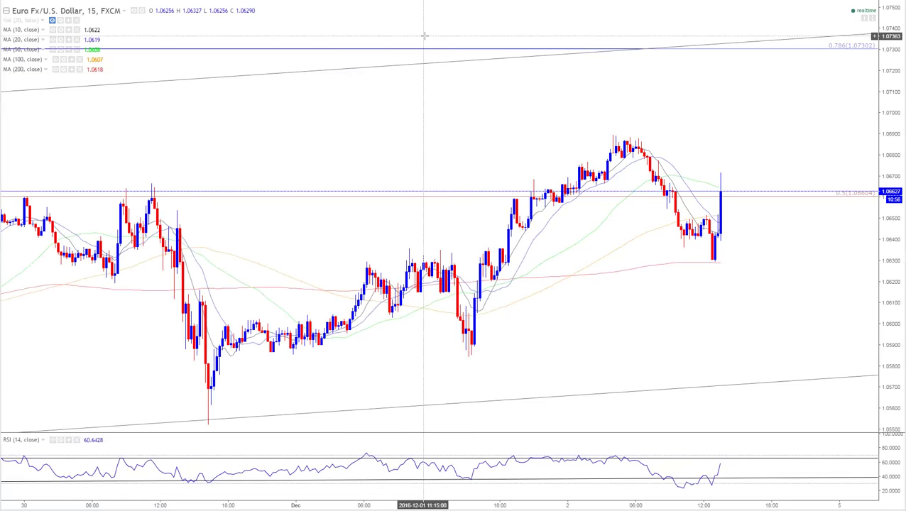
Set the interval to 1D and load the annotated GBPUSD daily chart
text(1D)
key(Return)
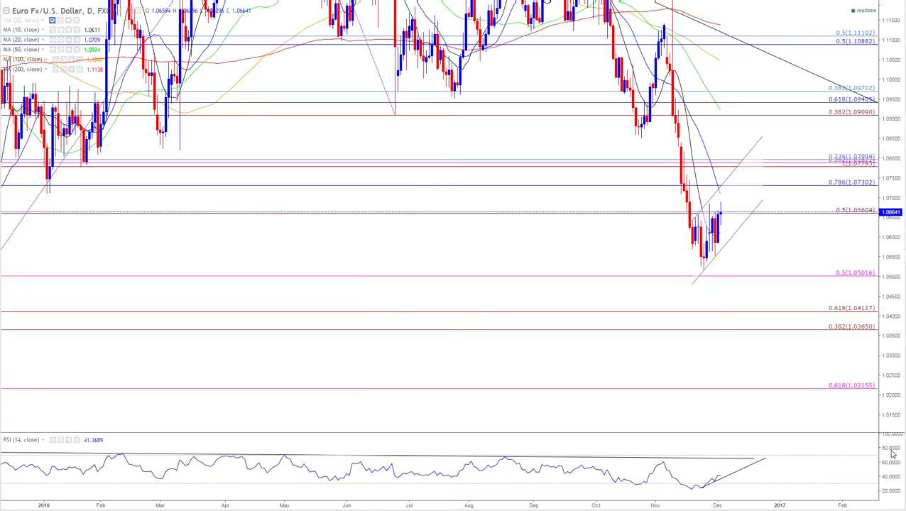
scroll(764, 363, up, 2)
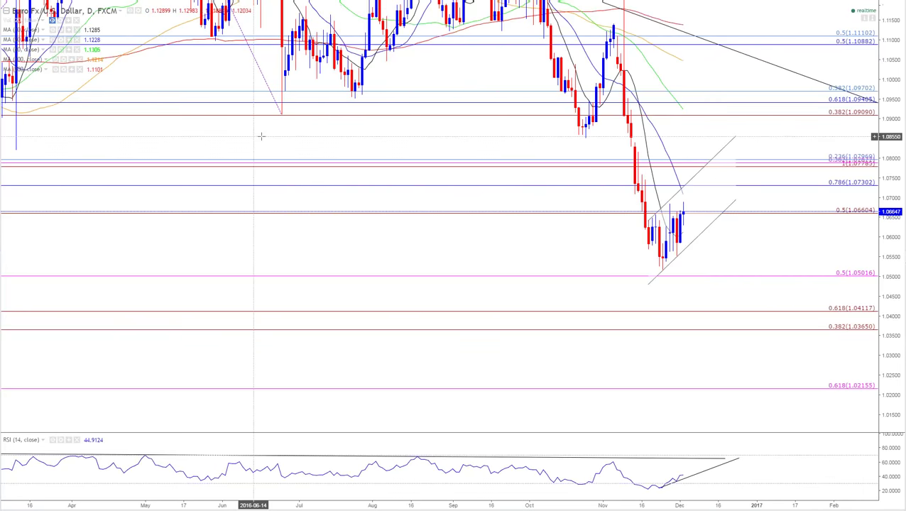
text(GBPUS)
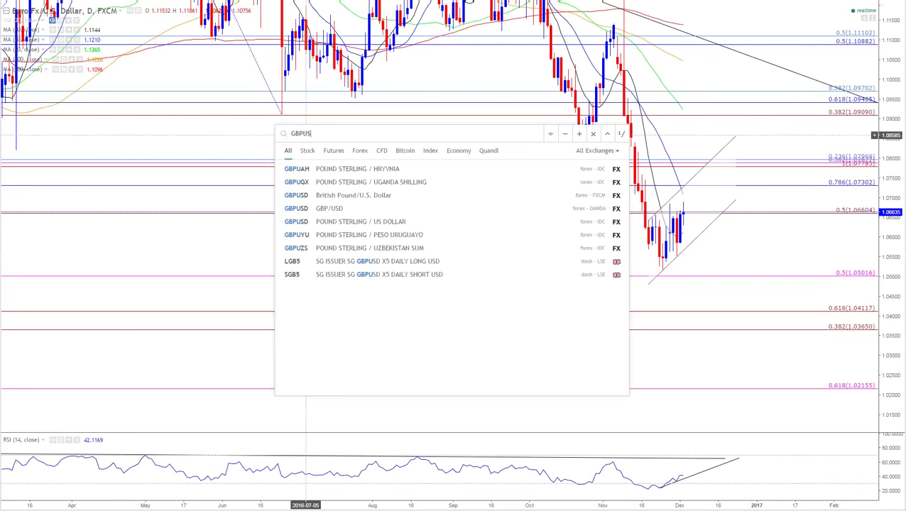
text(D)
key(Return)
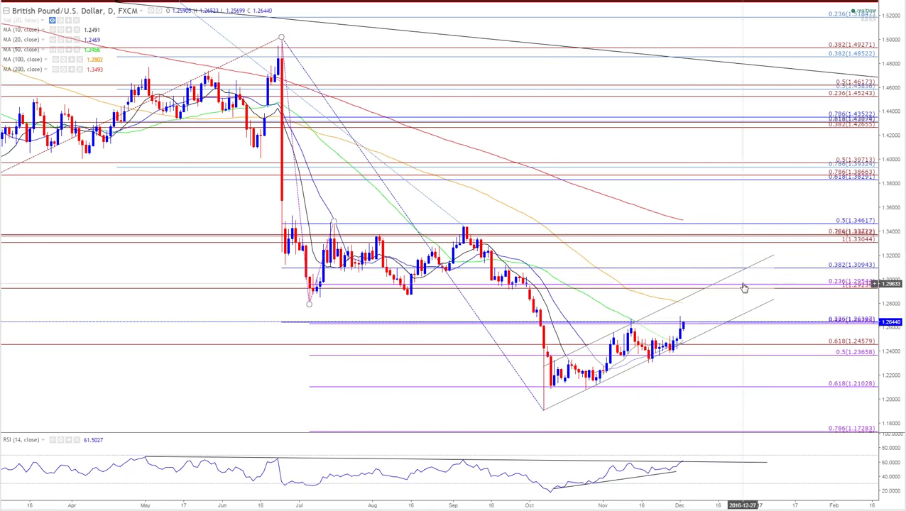
Draw a Fibonacci retracement on GBP/USD from the September high to the October low
click(3, 49)
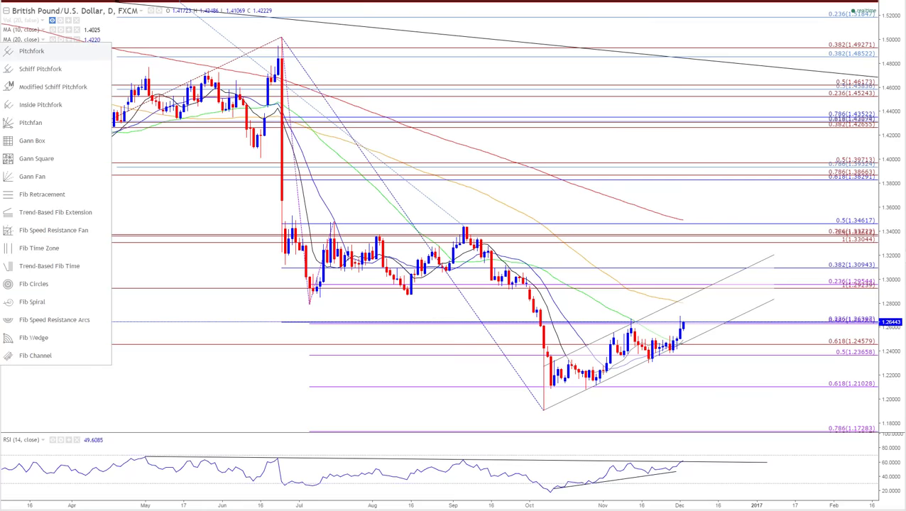
click(45, 197)
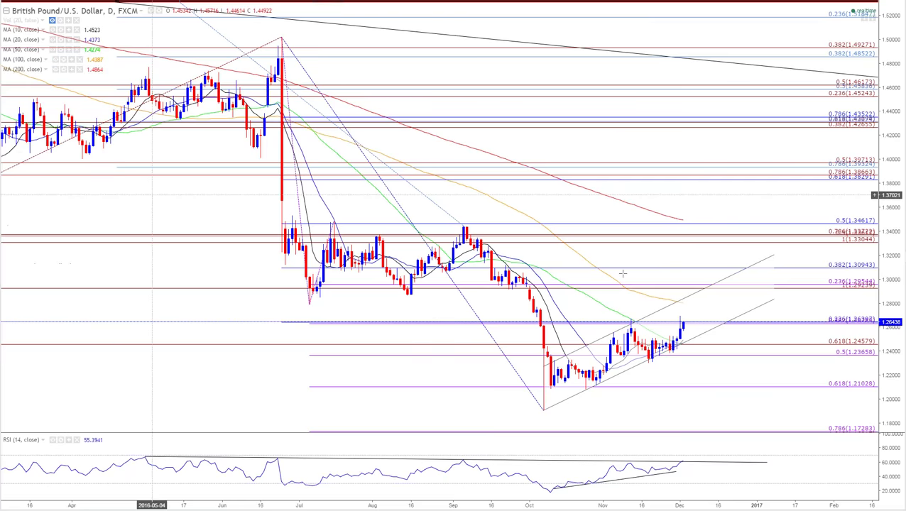
click(463, 223)
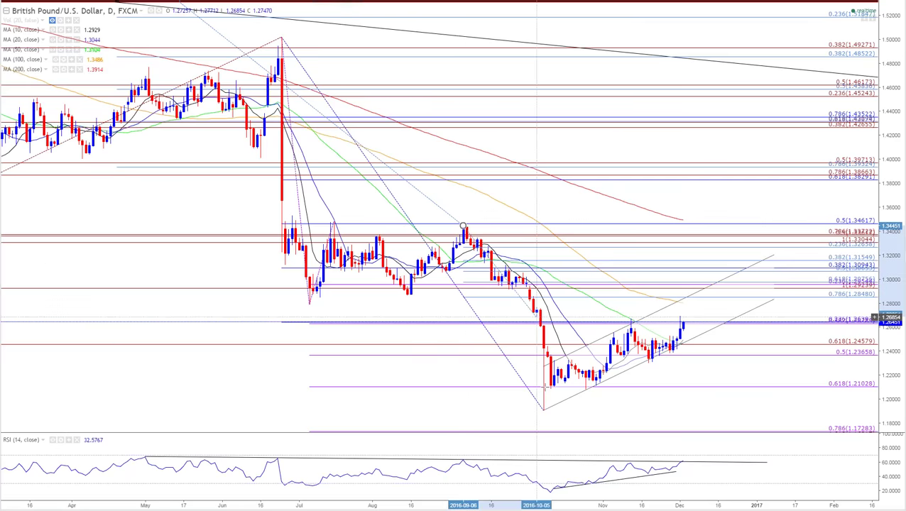
click(543, 409)
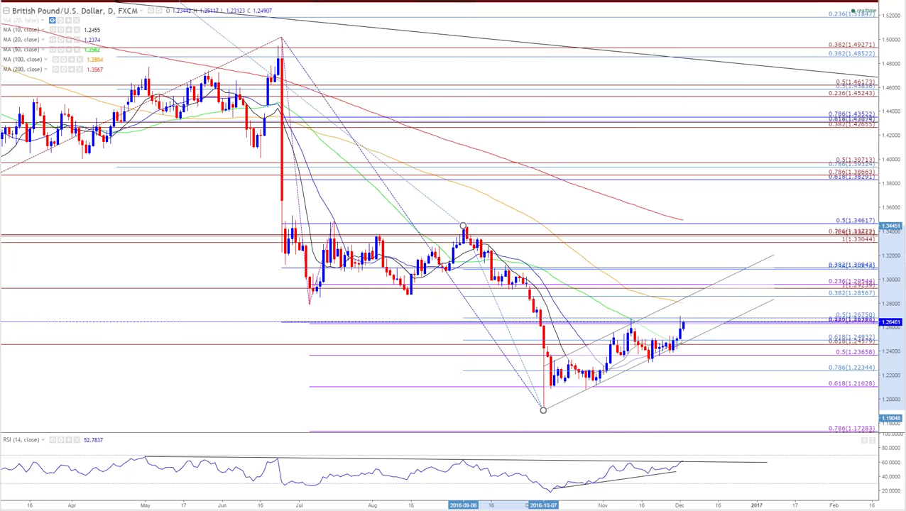
click(702, 463)
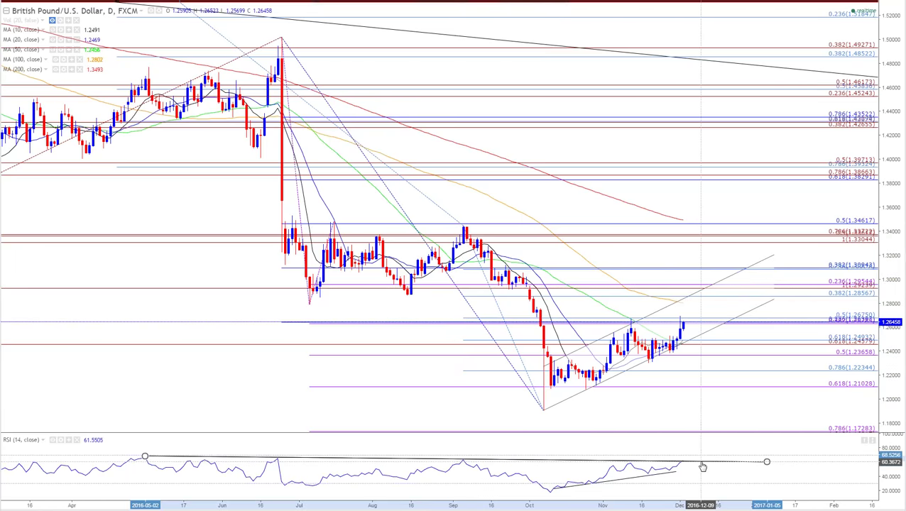
Lengthen the GBP/USD RSI horizontal line slightly to the right, then deselect it
drag(767, 462, 774, 463)
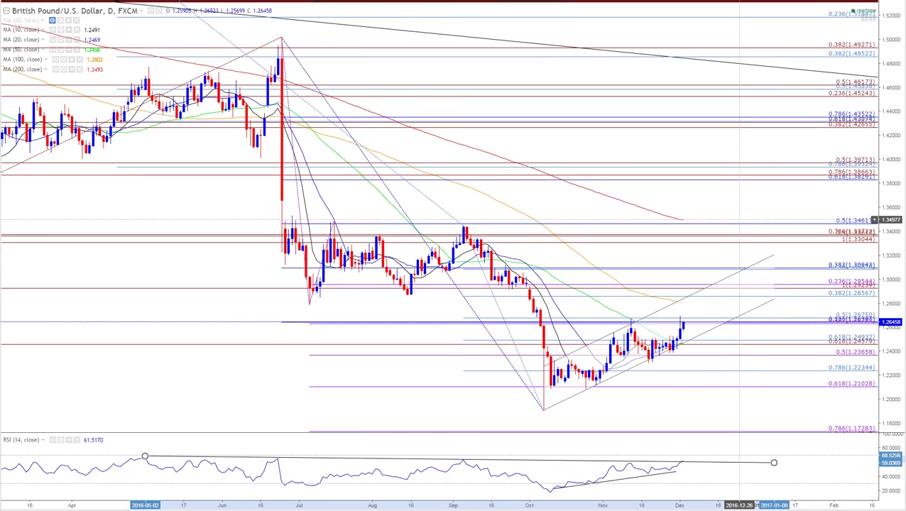
click(205, 215)
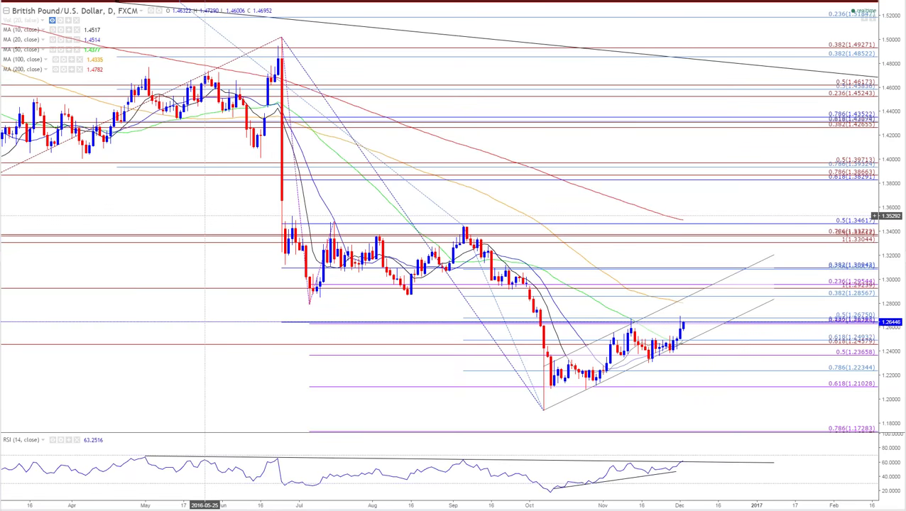
Load the EURUSD symbol to bring back the annotated EUR/USD daily chart
text(EURUSD)
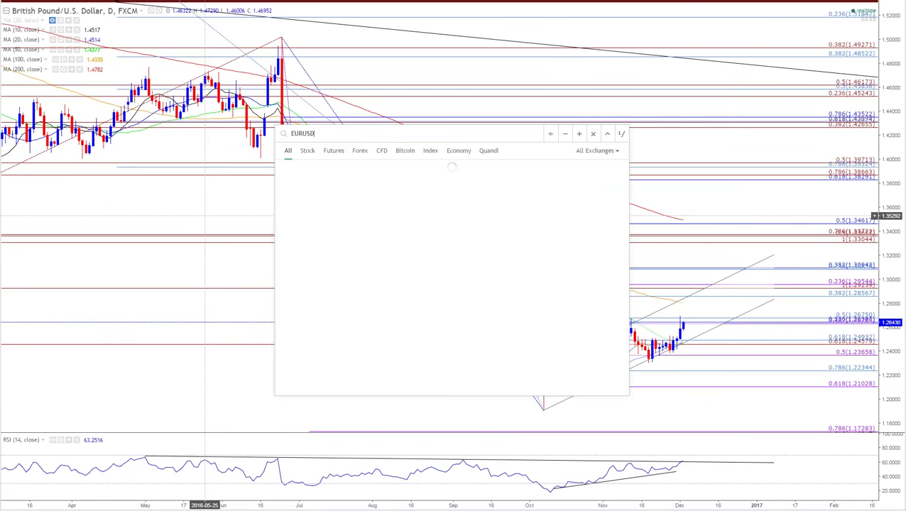
key(Return)
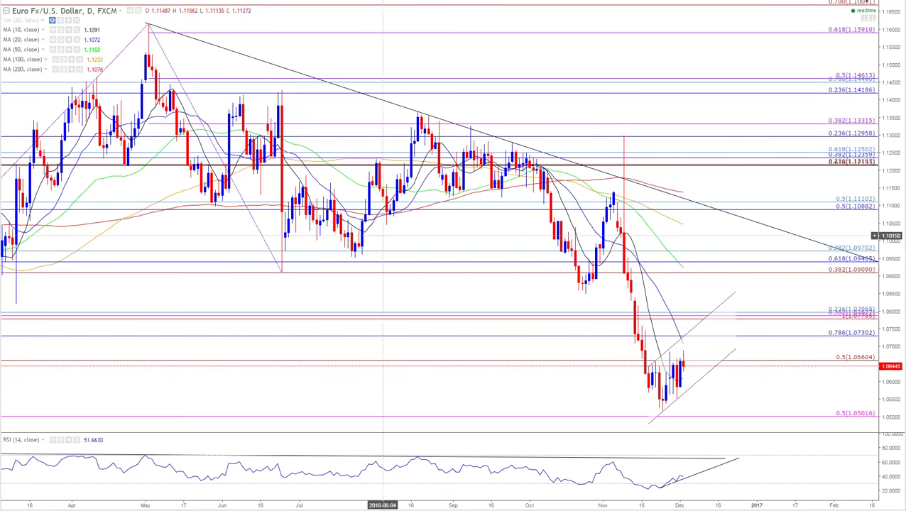
Load USDJPY on the main chart and switch to the browser's USDJPY 5-minute chart
text(USDJPY)
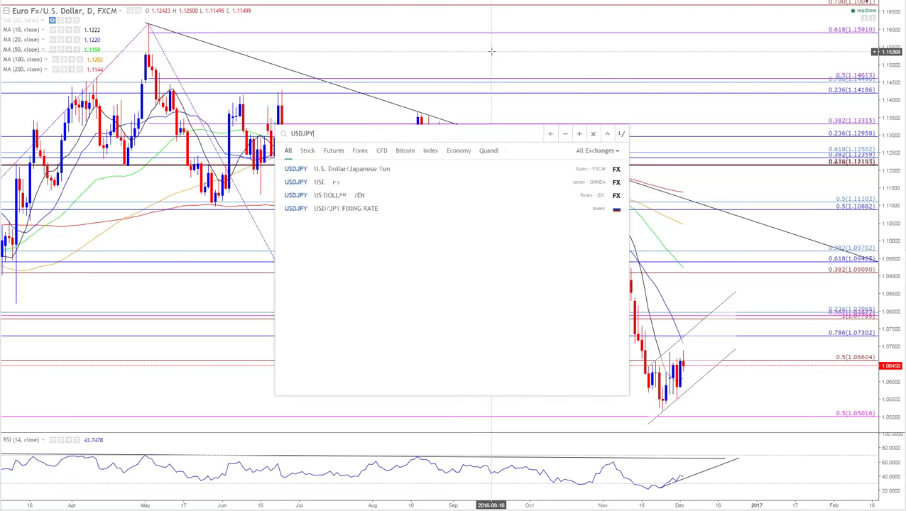
key(Return)
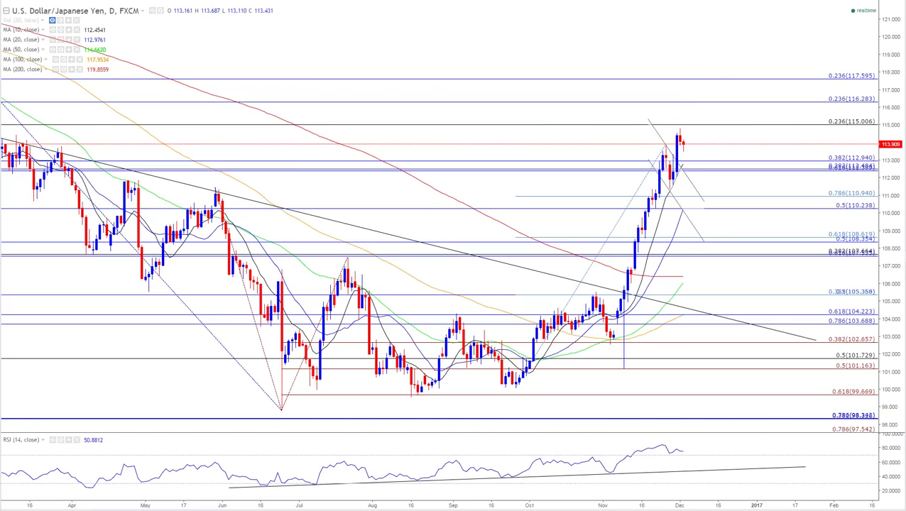
key(alt+Tab)
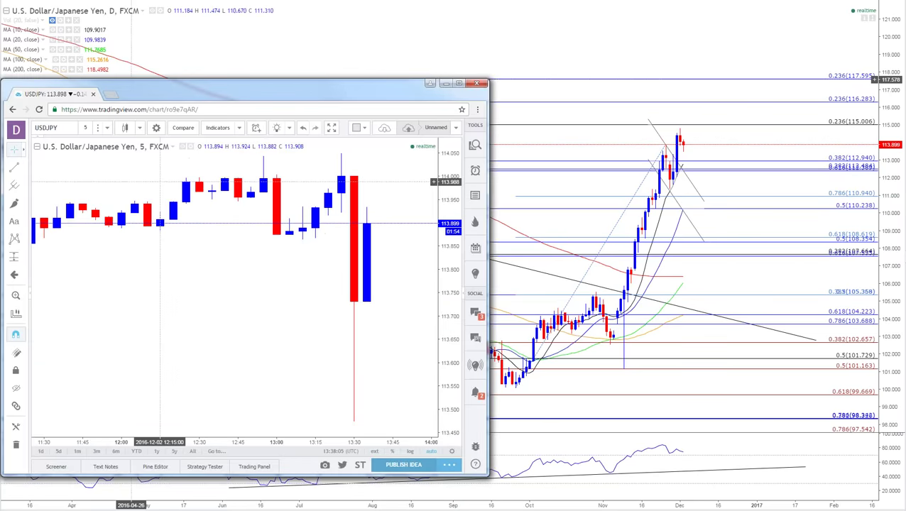
Set the browser chart to 1D candles and change its symbol to JPN225
text(1d)
key(Return)
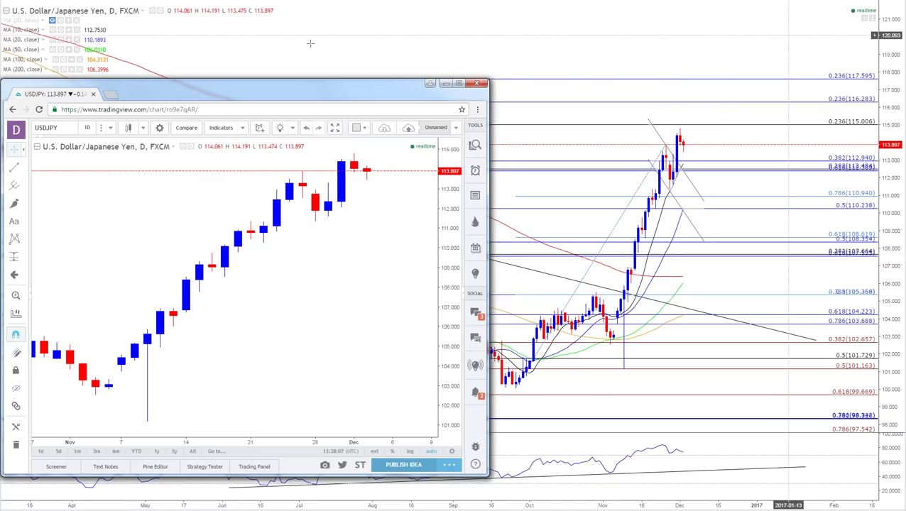
click(68, 129)
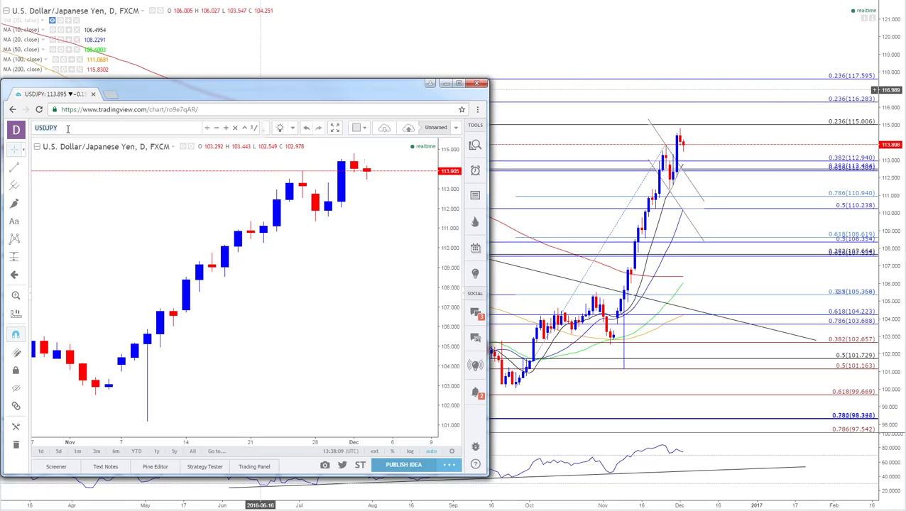
text(JPN225)
key(Return)
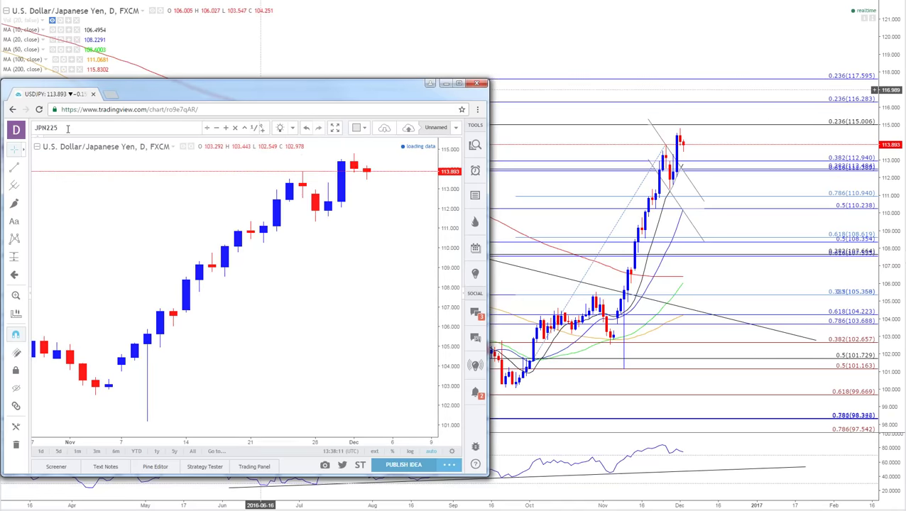
scroll(393, 243, down, 5)
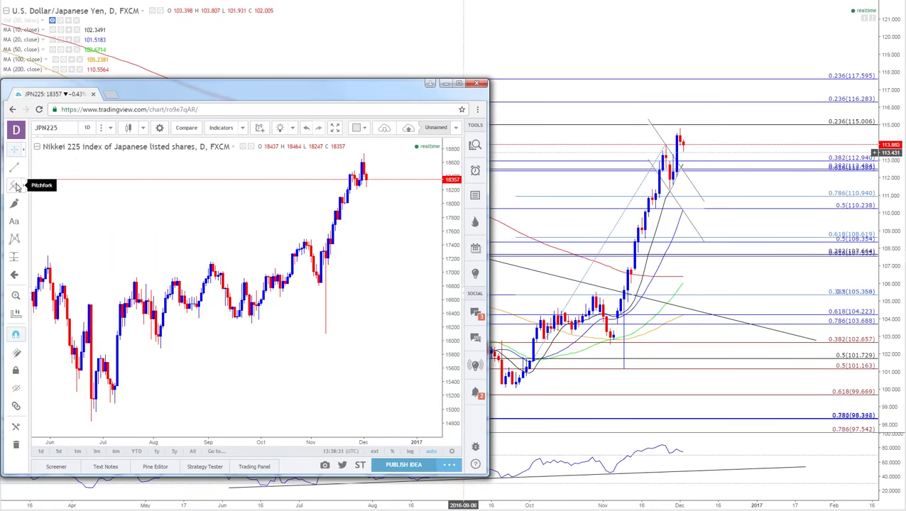
scroll(152, 236, up, 3)
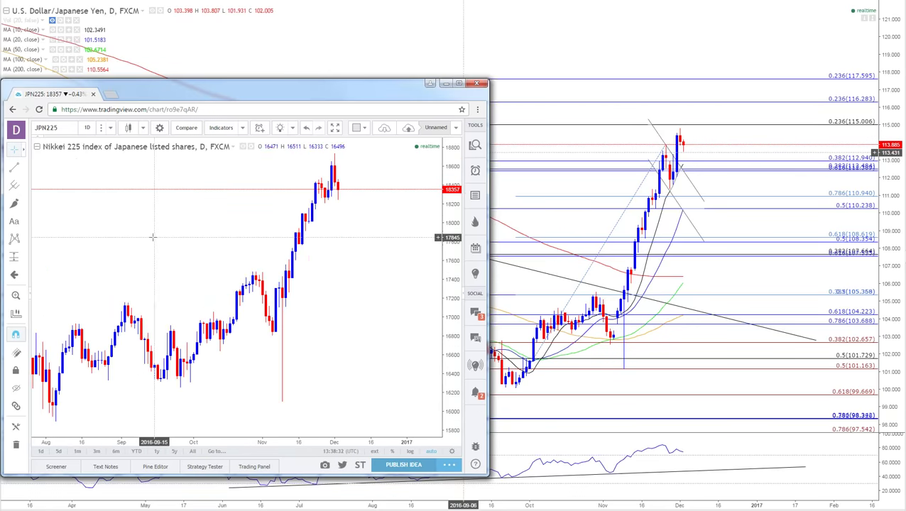
Draw a descending parallel channel from the Nikkei's late-November high, then close the Nikkei window
click(15, 186)
click(321, 179)
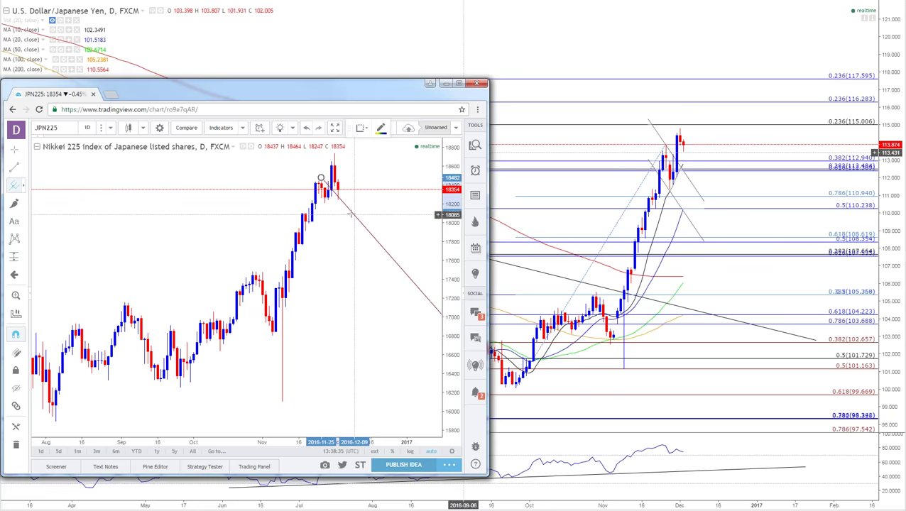
key(Escape)
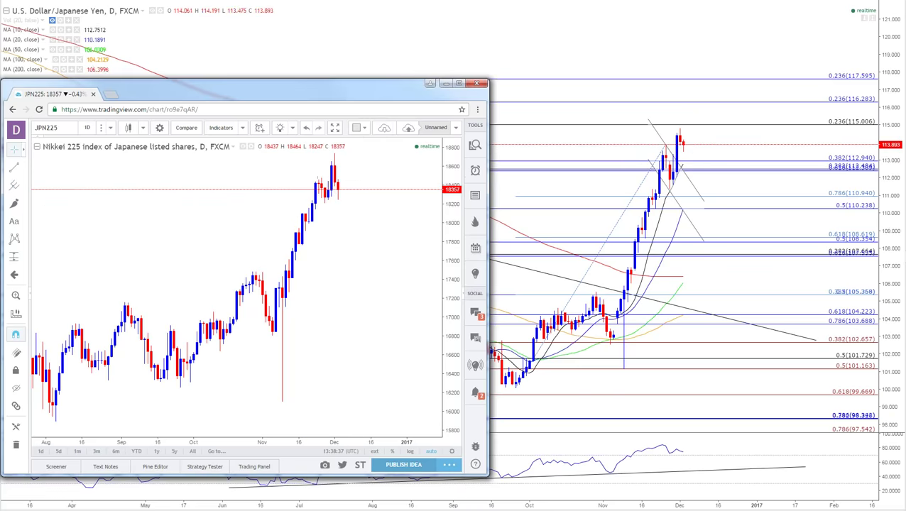
click(19, 188)
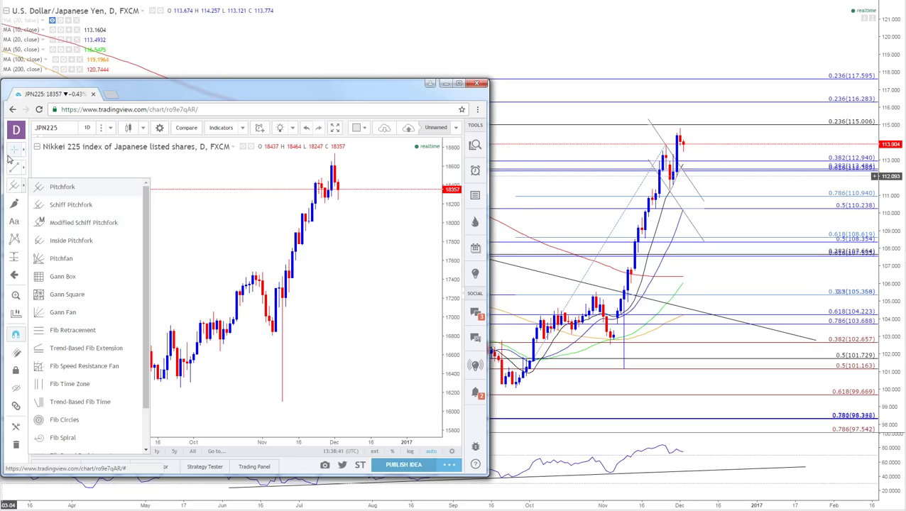
click(15, 168)
click(24, 169)
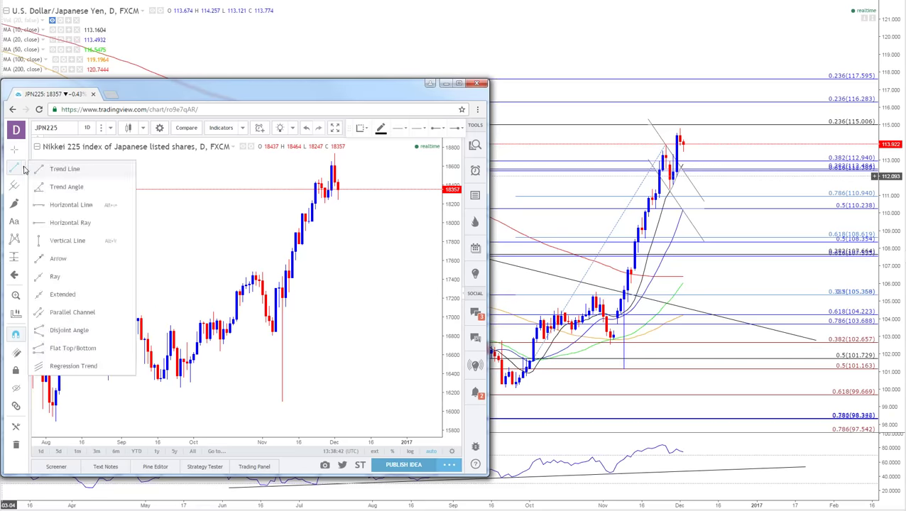
click(71, 312)
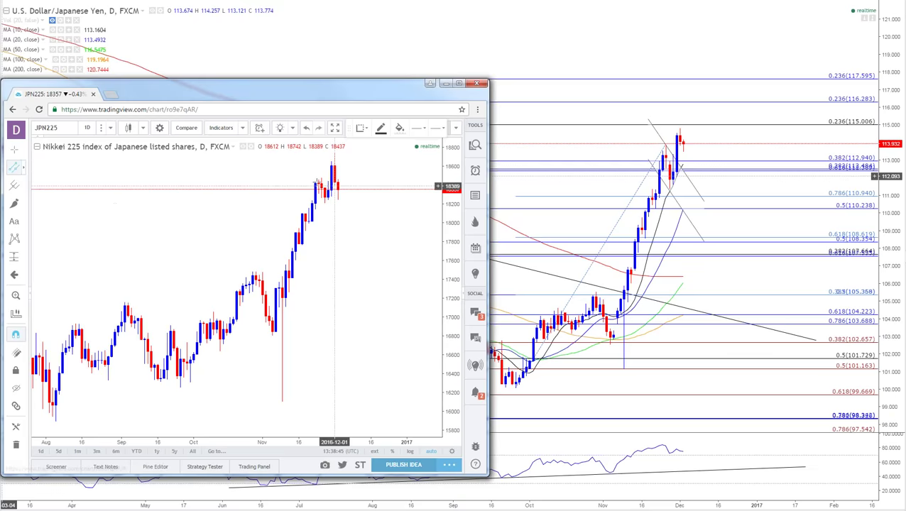
click(321, 177)
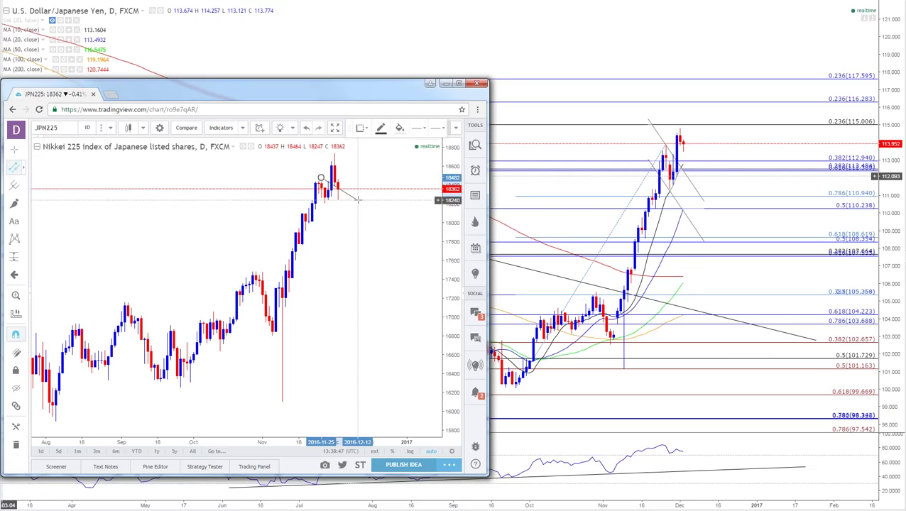
click(357, 199)
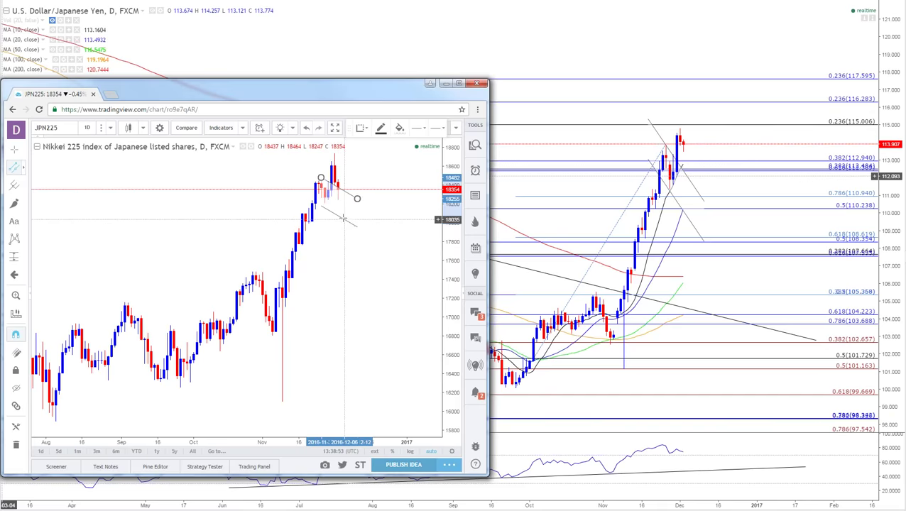
click(338, 213)
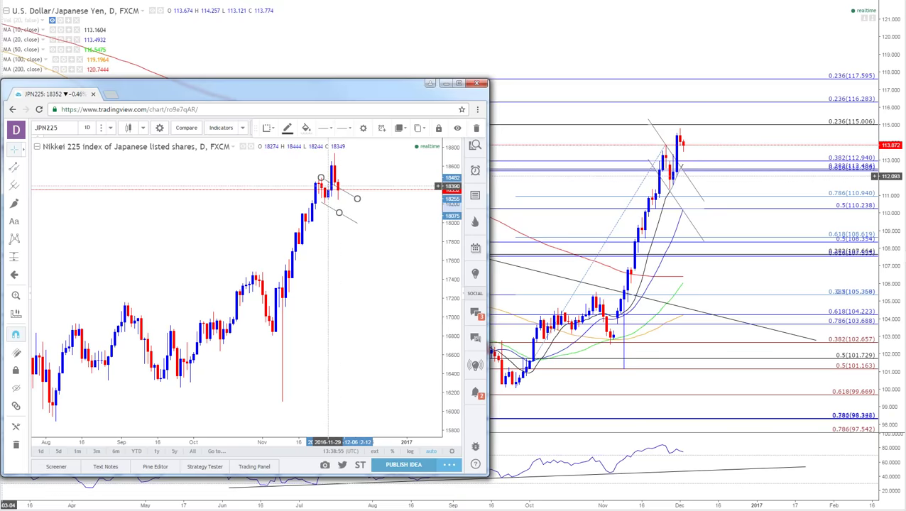
drag(321, 178, 295, 161)
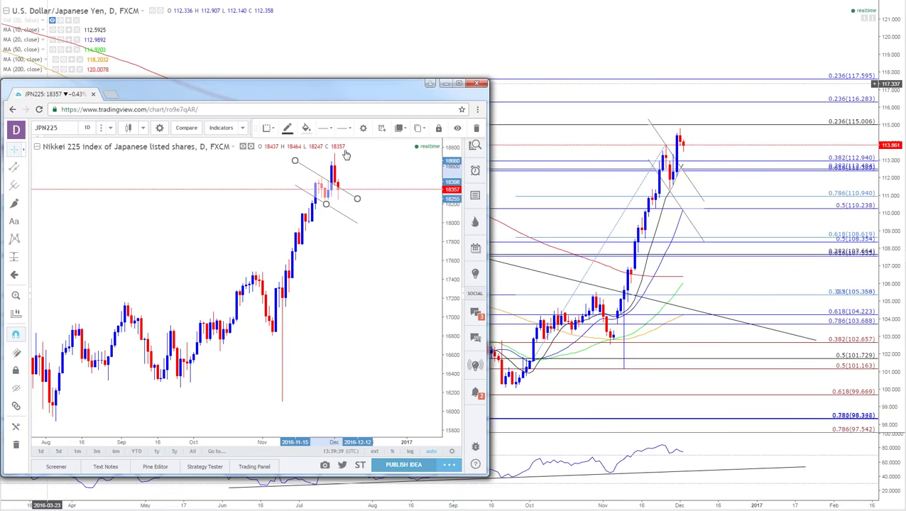
click(717, 47)
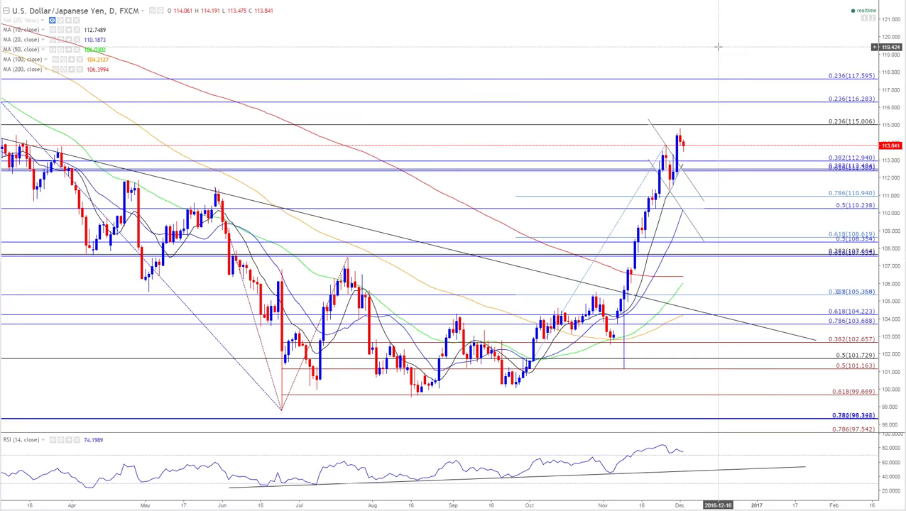
Load the XAUUSD symbol for the Gold/U.S. Dollar daily chart
text(XAU)
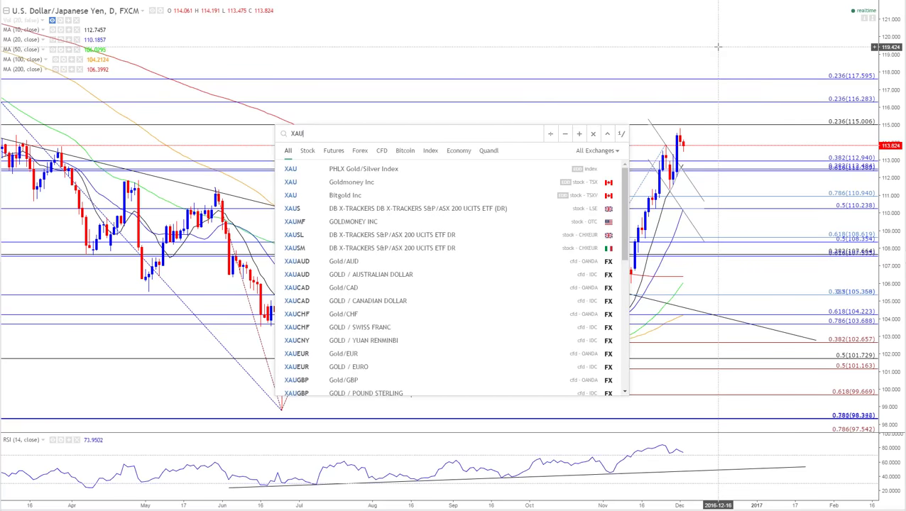
text(USD)
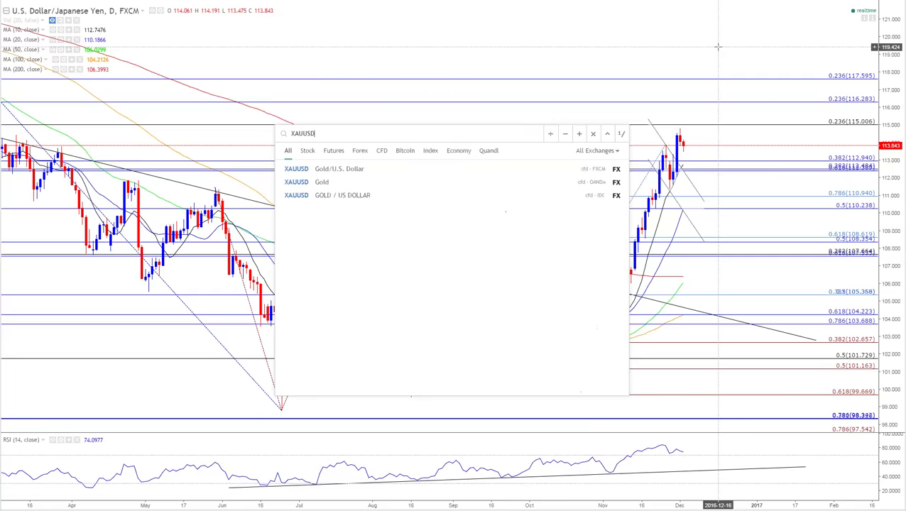
key(Return)
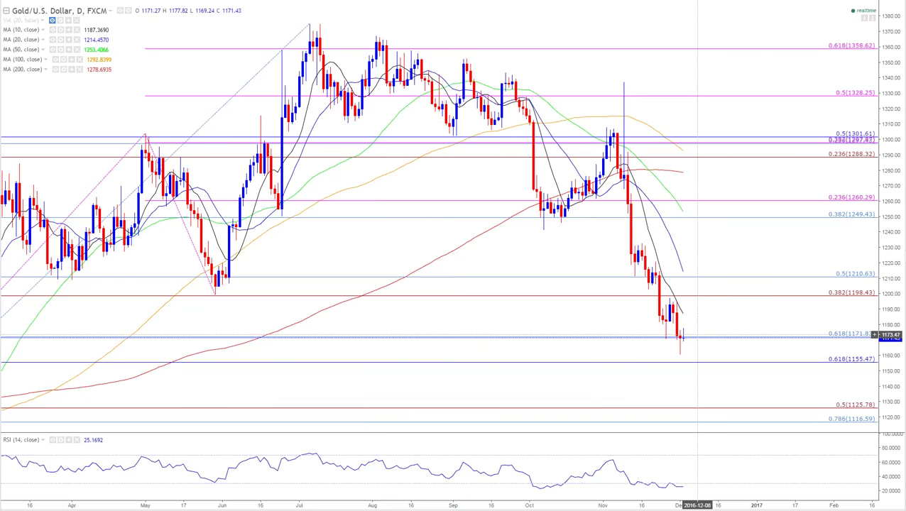
Load XAGUSD for silver, then the COPPER daily chart
text(XU)
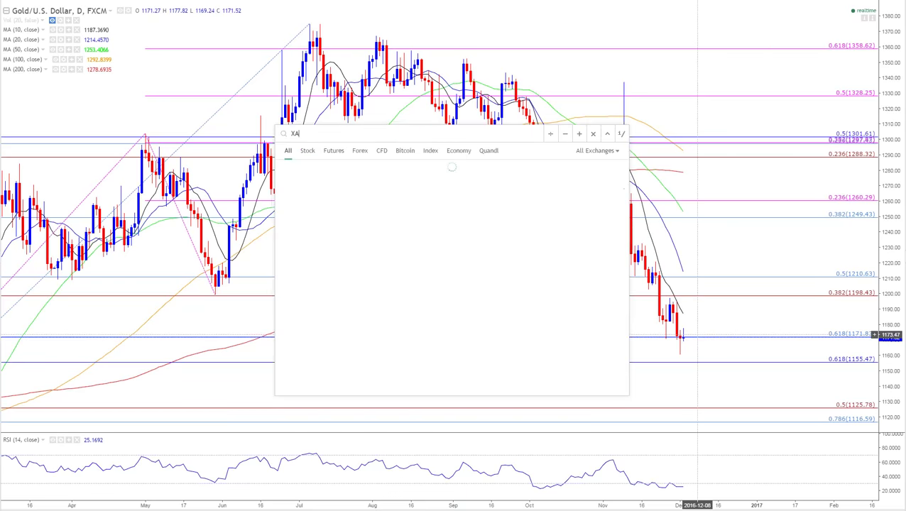
key(BackSpace)
text(AGUSD)
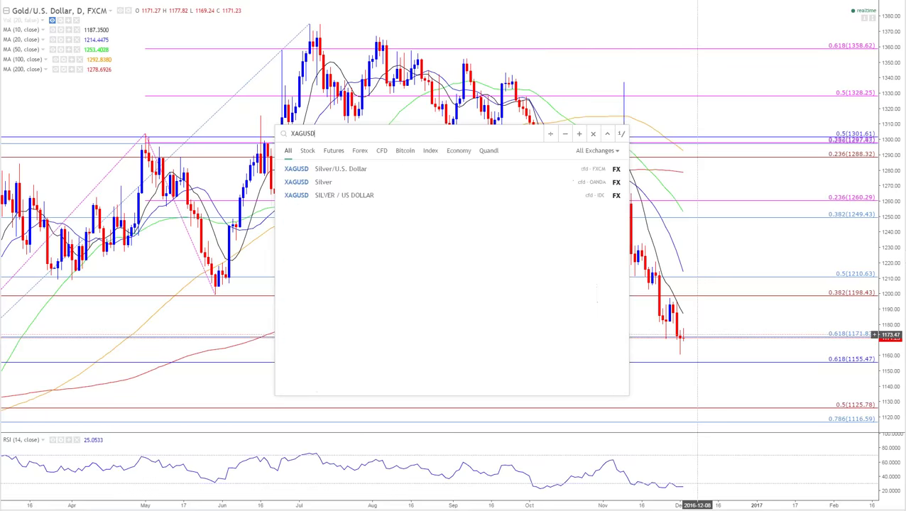
key(Return)
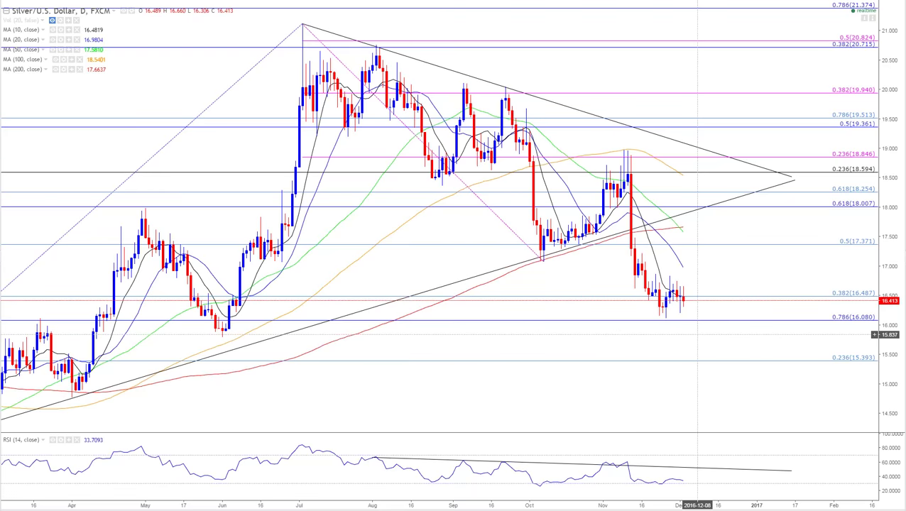
text(CO)
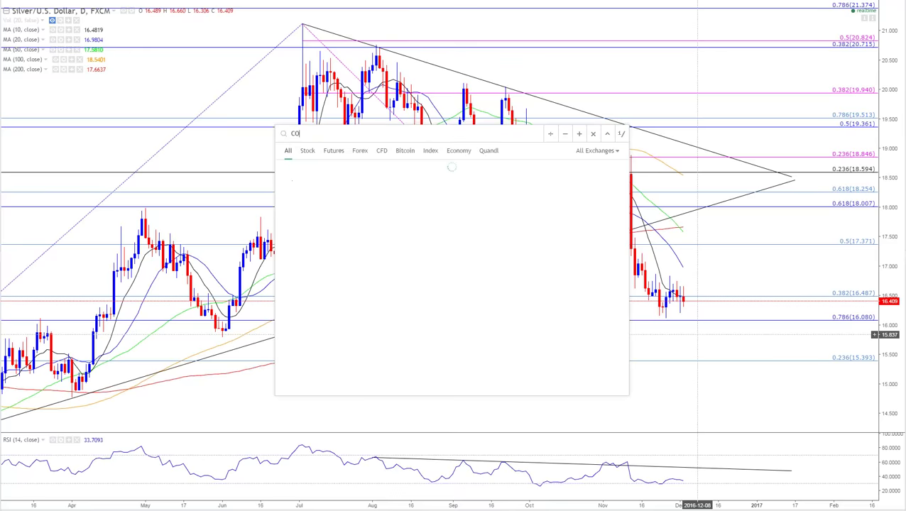
text(PPER)
key(Return)
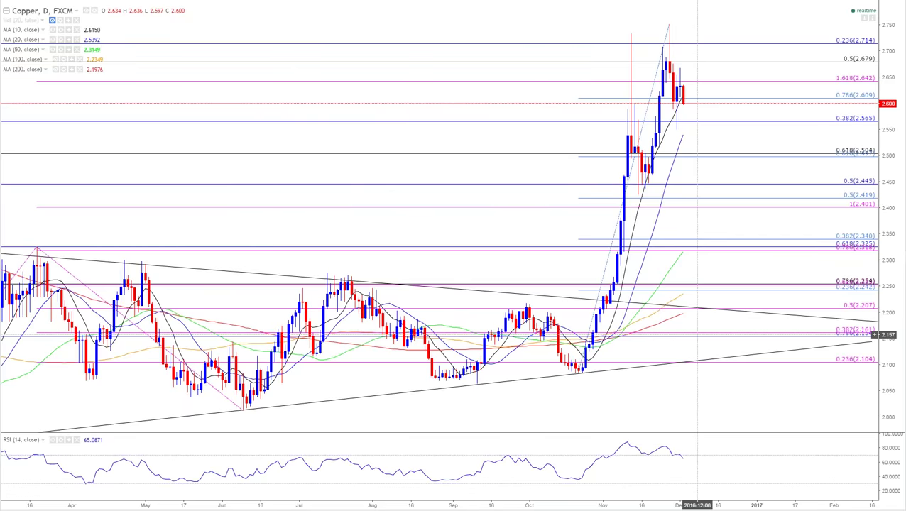
Zoom out the Copper chart and compress its price scale to show roughly 1.60–3.10
scroll(323, 356, down, 3)
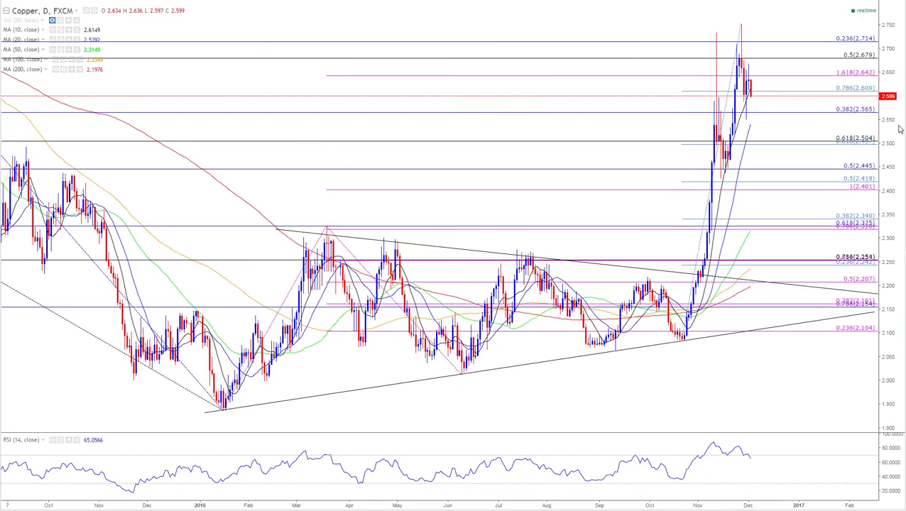
drag(900, 129, 899, 192)
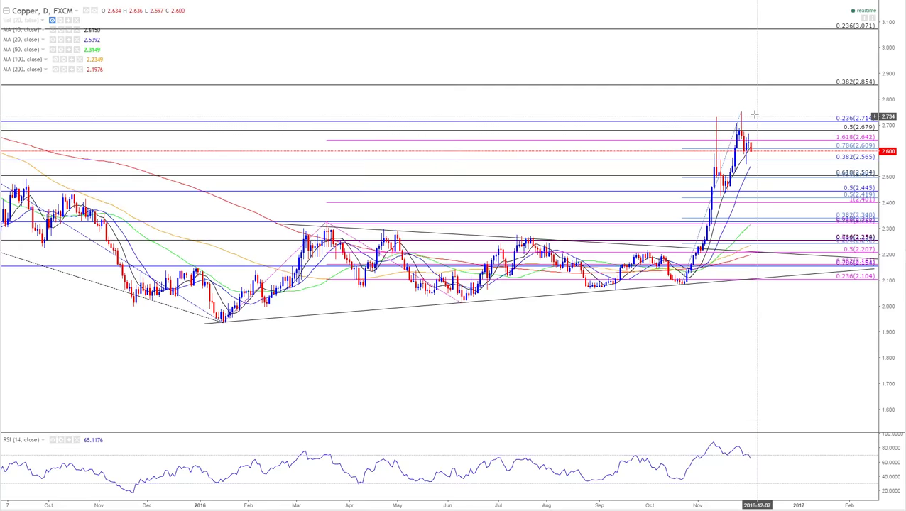
drag(455, 108, 435, 176)
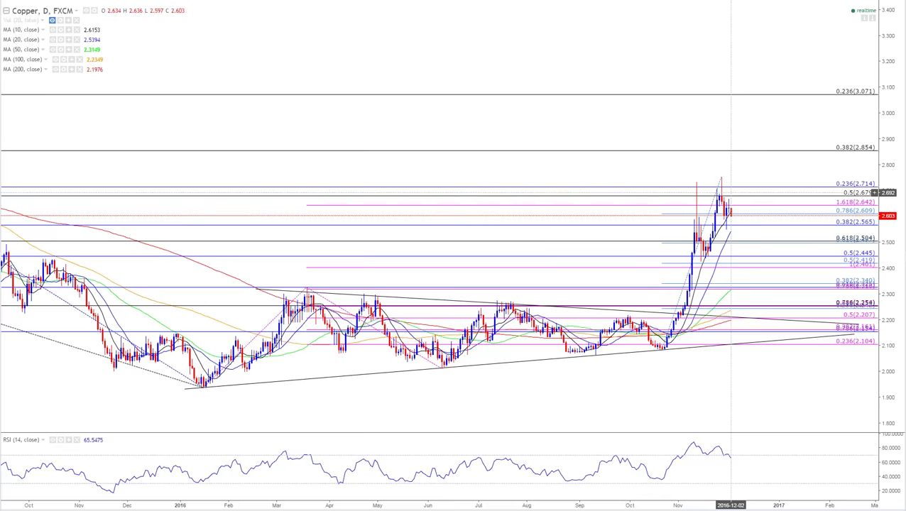
scroll(731, 189, up, 2)
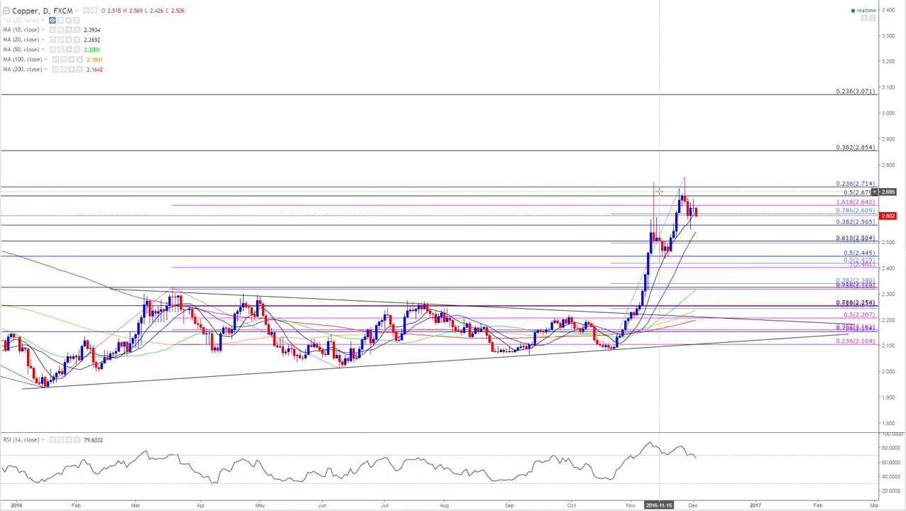
scroll(644, 299, down, 2)
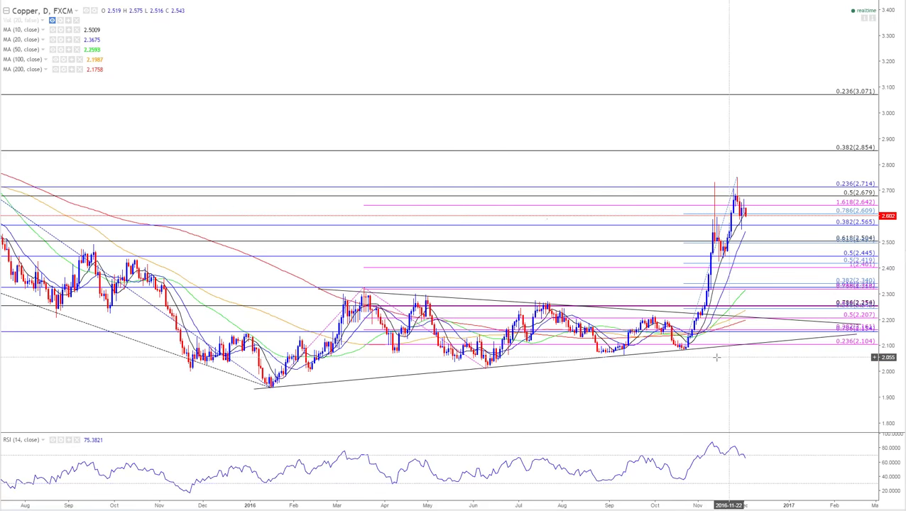
scroll(725, 350, up, 2)
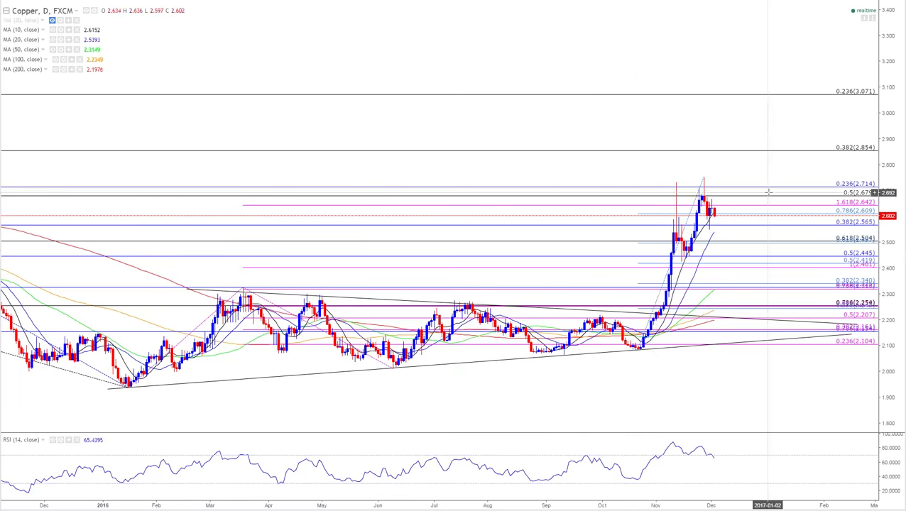
text(NZDUSD)
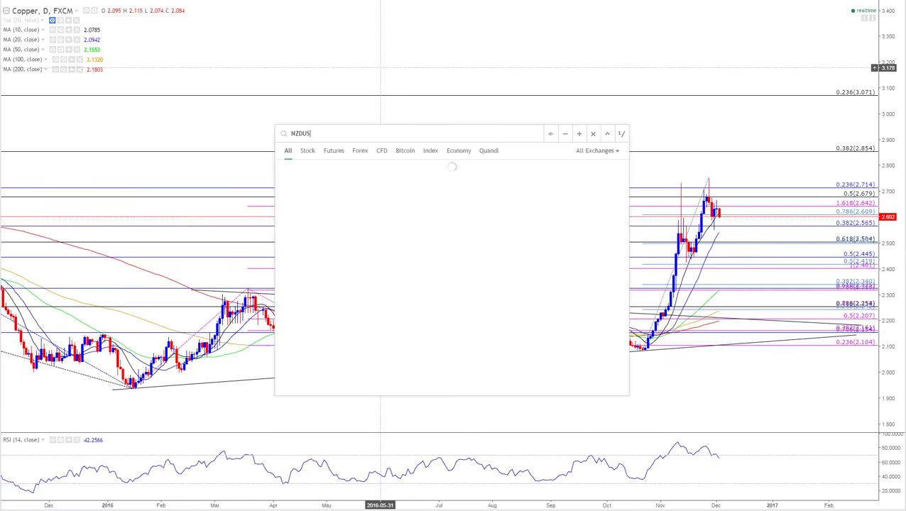
key(Return)
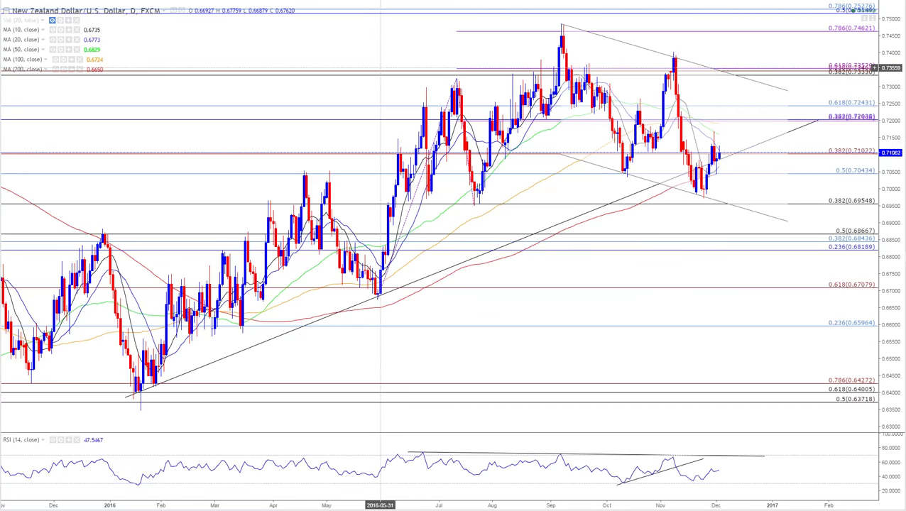
scroll(525, 355, down, 2)
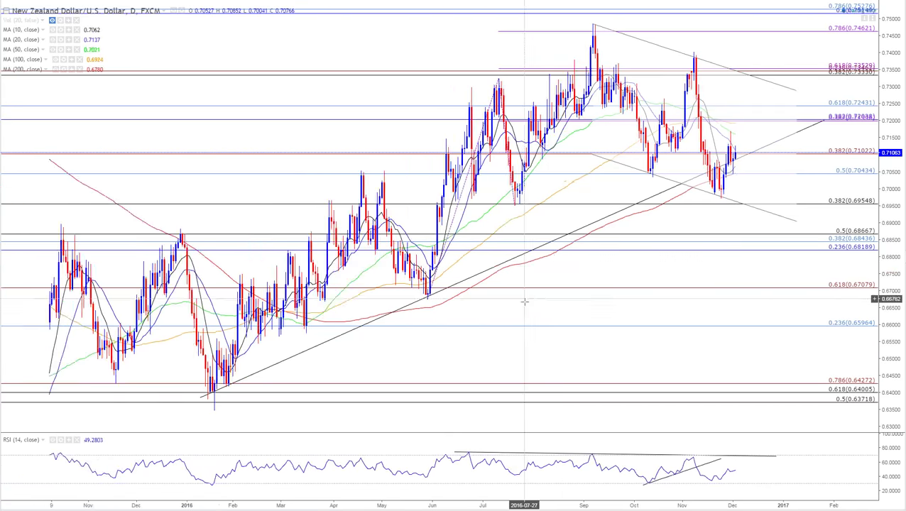
scroll(526, 312, down, 1)
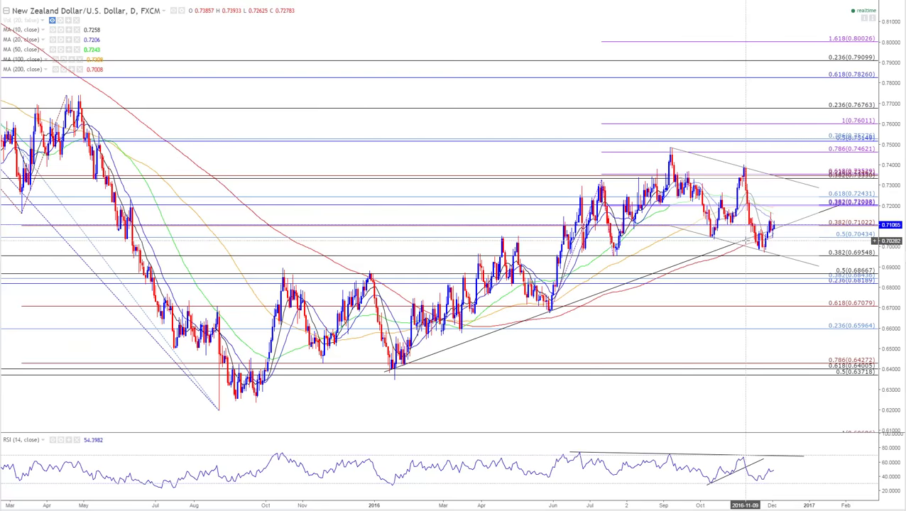
right_click(746, 240)
key(Escape)
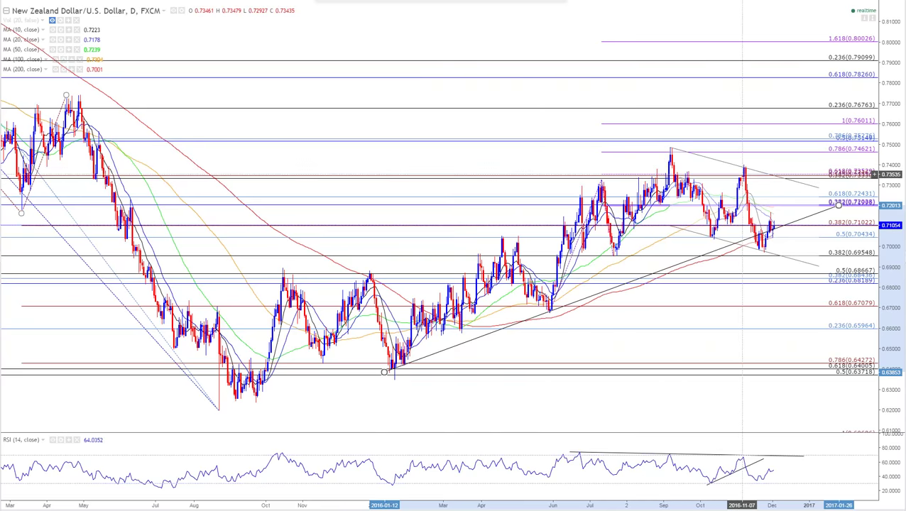
click(604, 183)
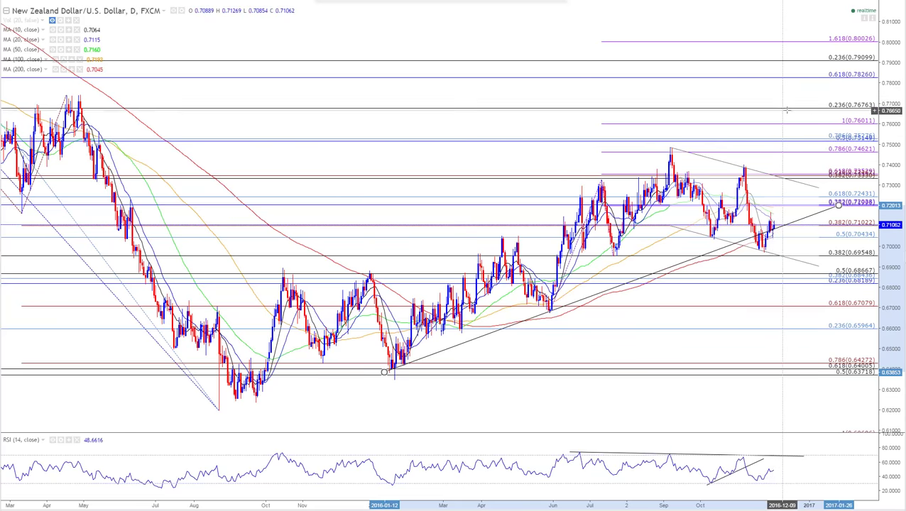
click(795, 455)
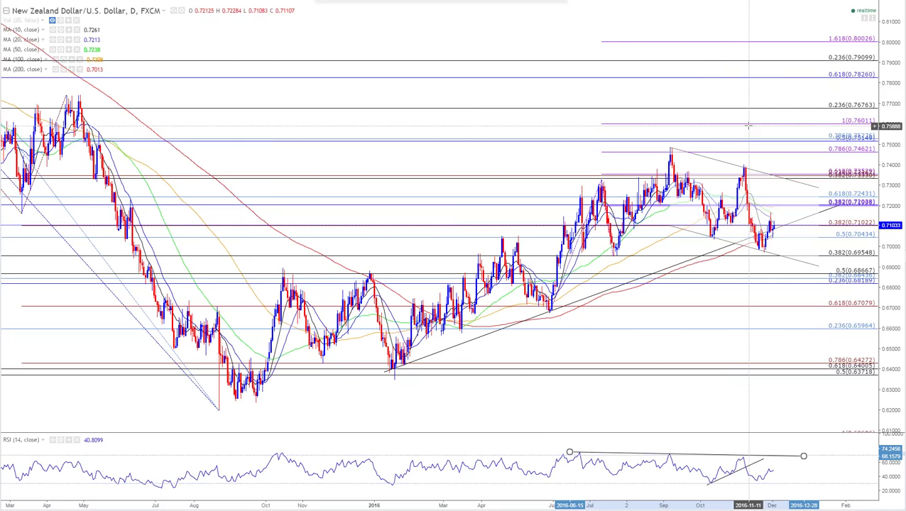
mouse_move(751, 128)
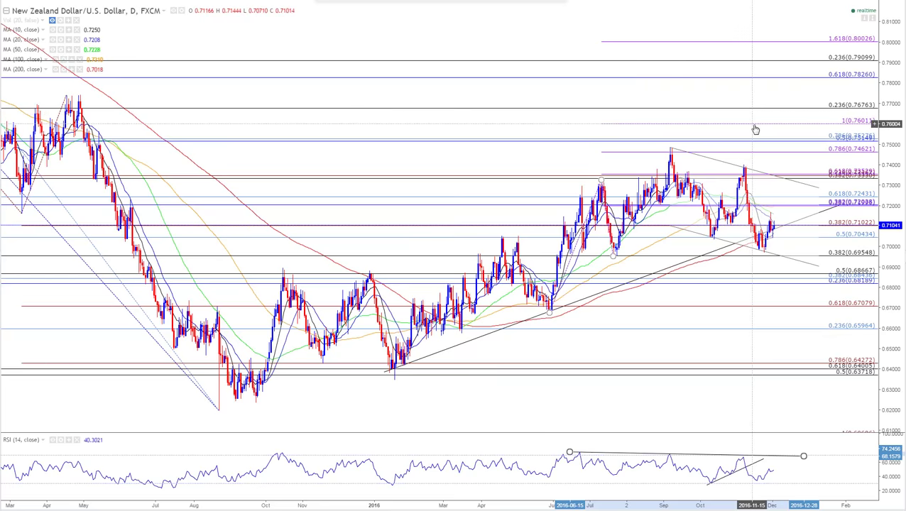
click(792, 181)
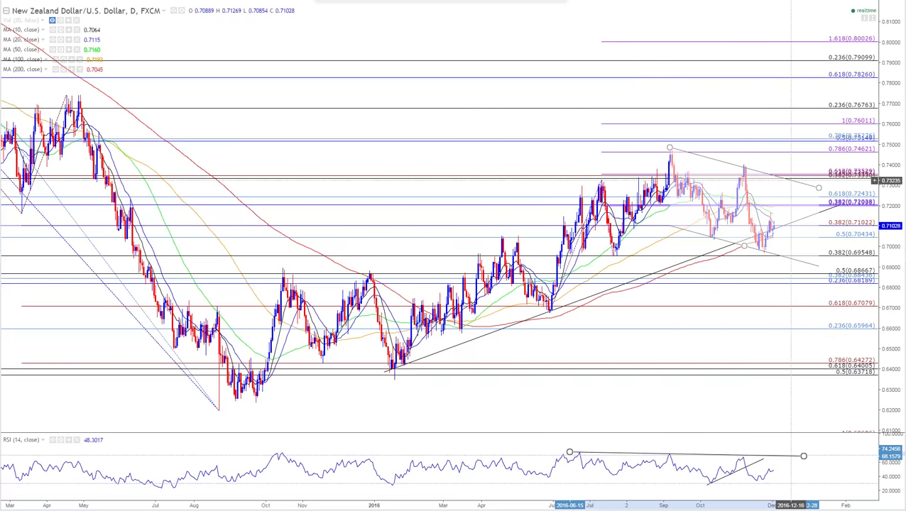
click(794, 176)
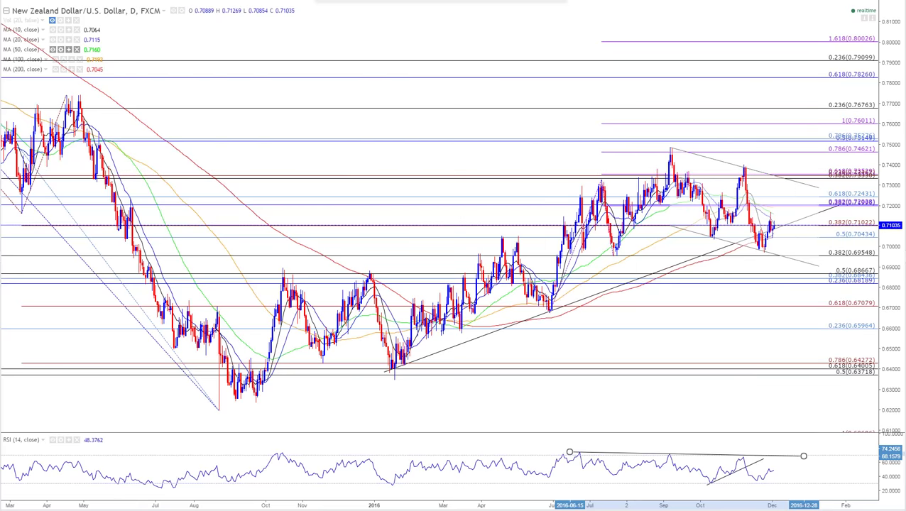
Change the chart symbol from NZD/USD to AUDUSD
click(30, 16)
text(audusd)
key(Return)
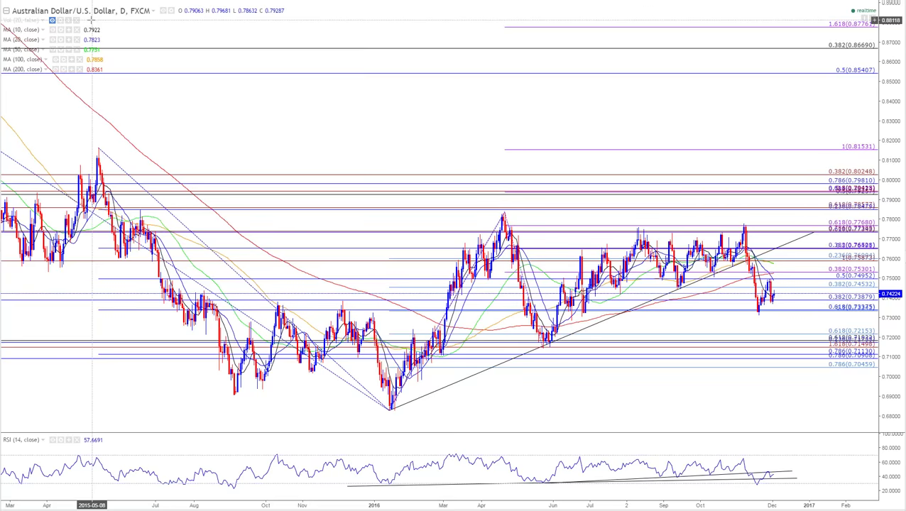
Load AUDJPY, zoom out, and leave room to the right of the latest bars
text(AUDJPY)
key(Return)
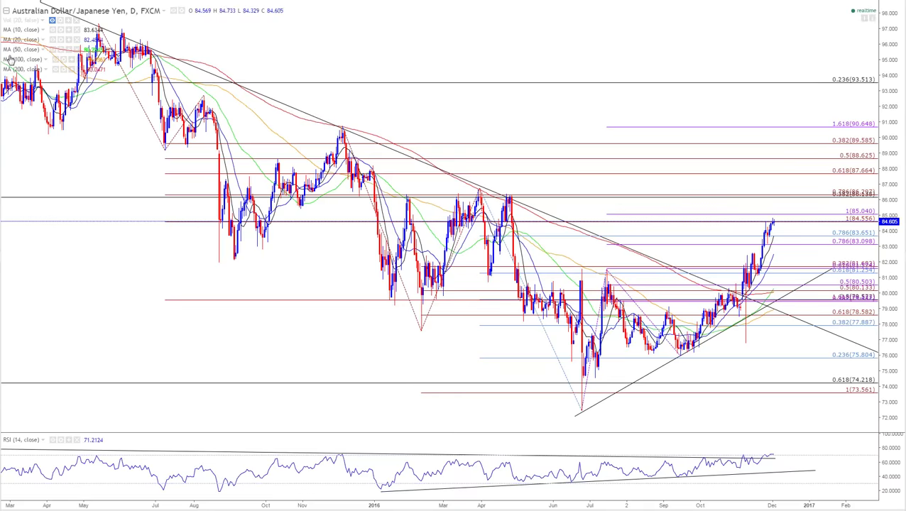
scroll(429, 97, down, 5)
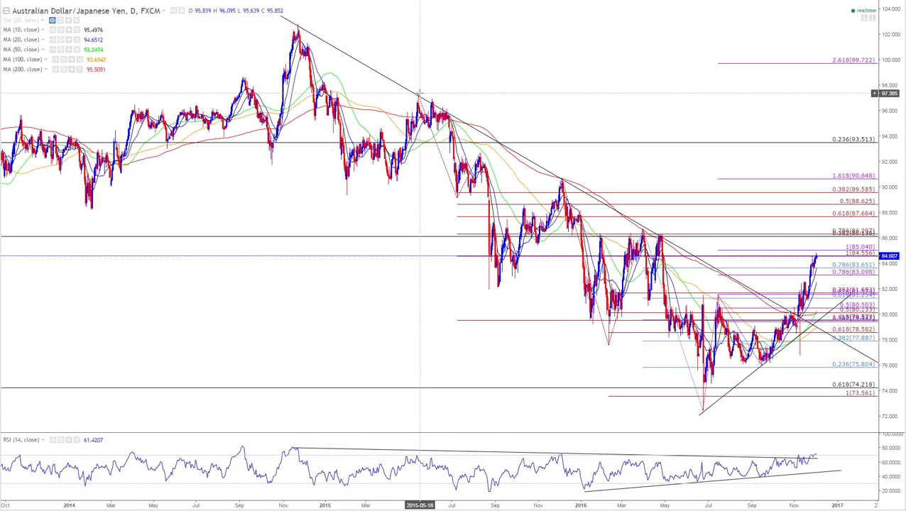
scroll(430, 97, down, 2)
drag(632, 51, 516, 62)
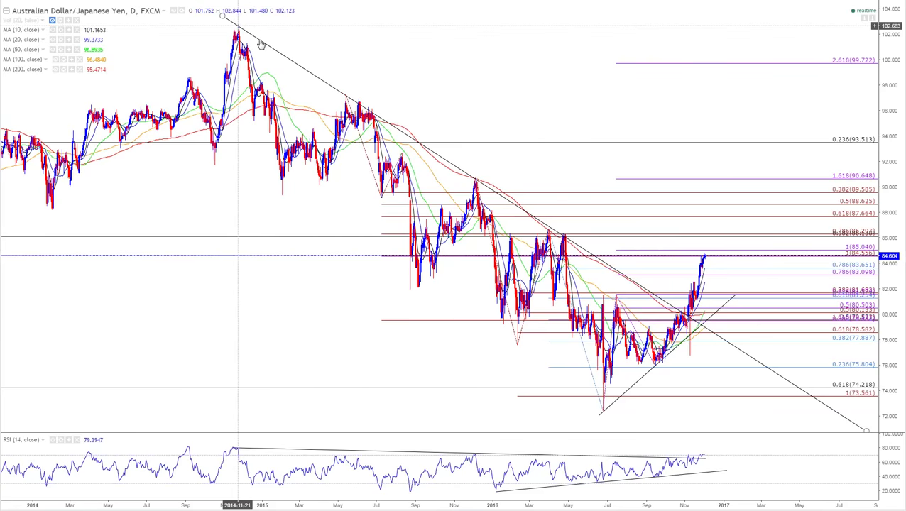
Inspect the 200-day moving average and the rising support trendline on AUD/JPY
click(502, 193)
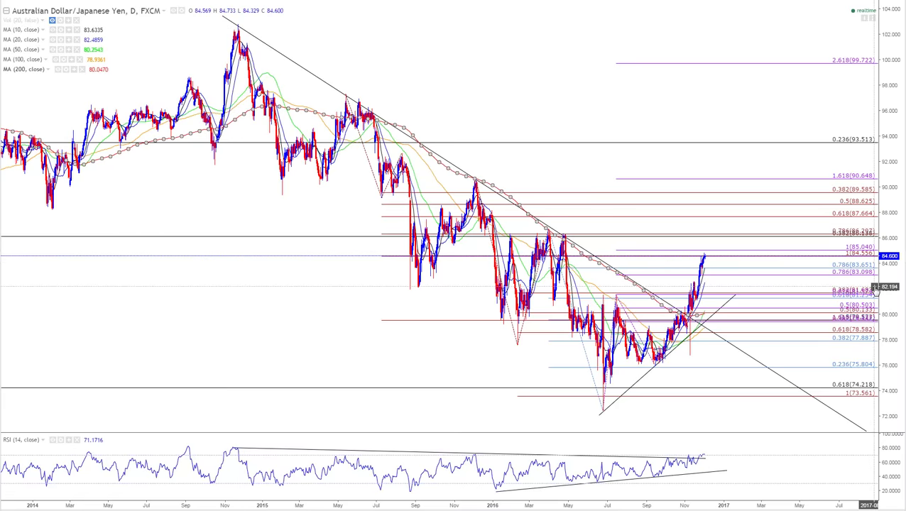
scroll(710, 298, up, 3)
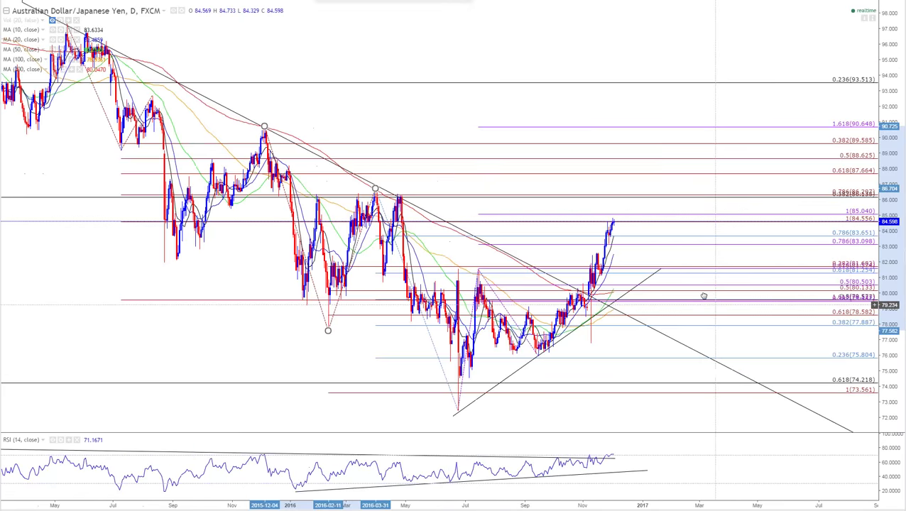
scroll(650, 313, up, 2)
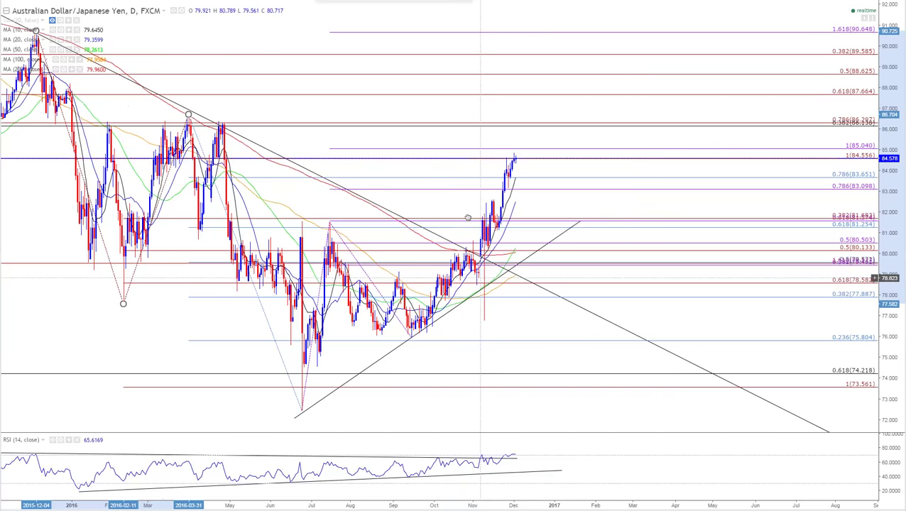
click(568, 231)
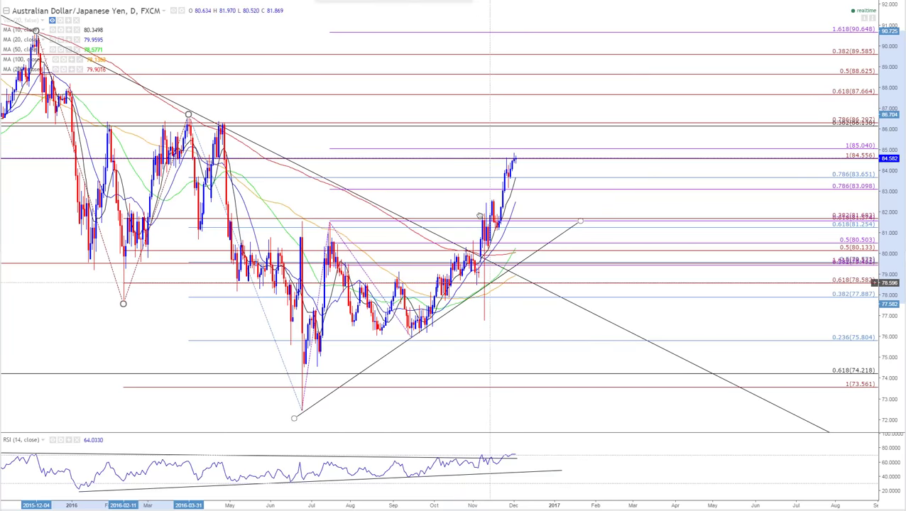
scroll(661, 389, down, 5)
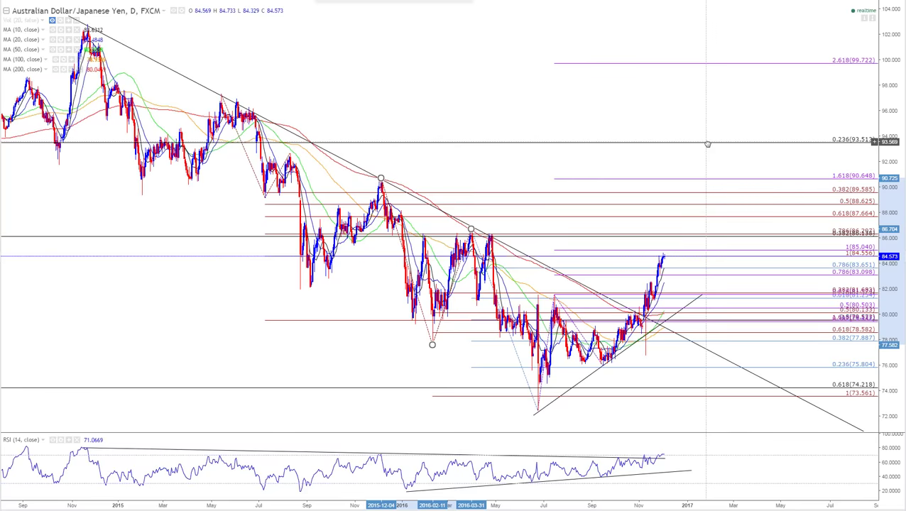
scroll(708, 144, down, 2)
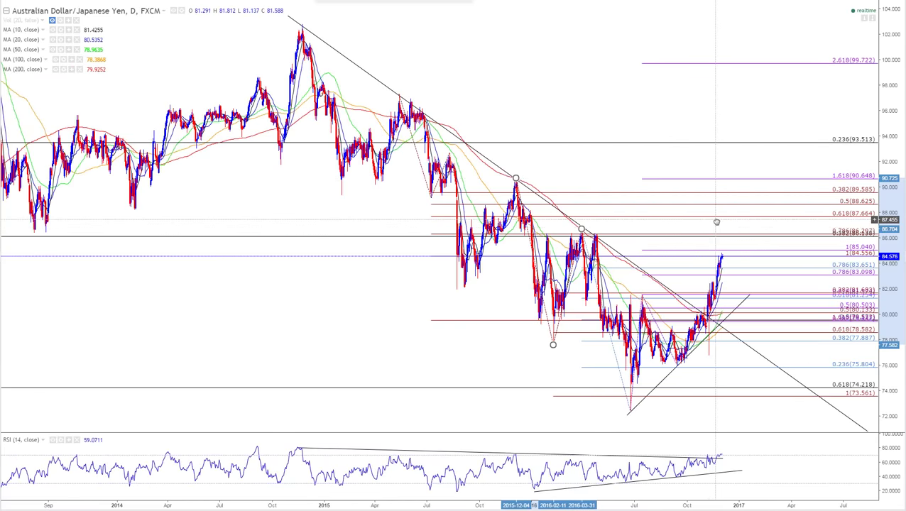
Load NZDJPY, adjust the zoom, and delete the upper trendline on its RSI
text(NZDJPY)
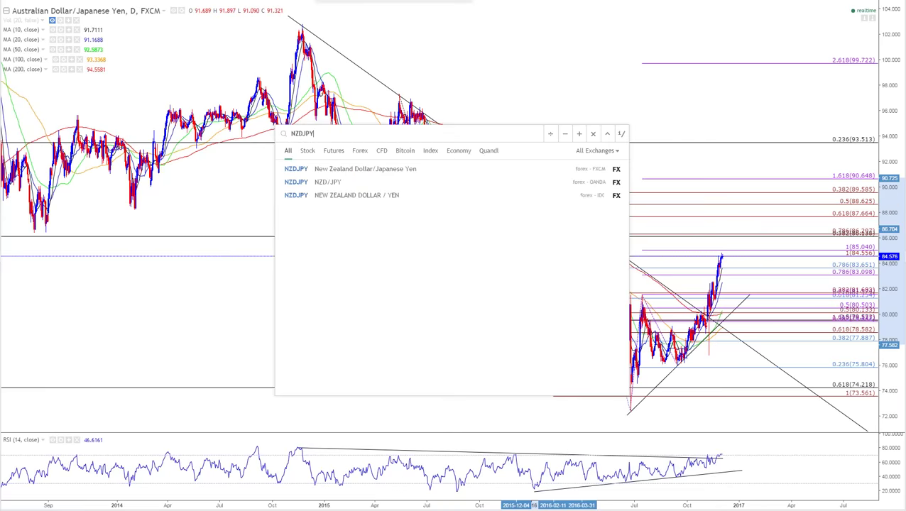
key(Return)
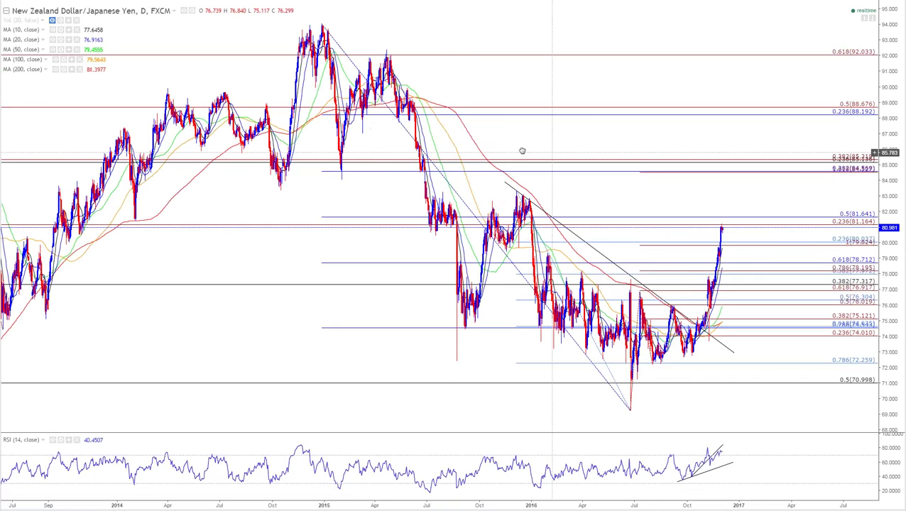
scroll(414, 216, up, 3)
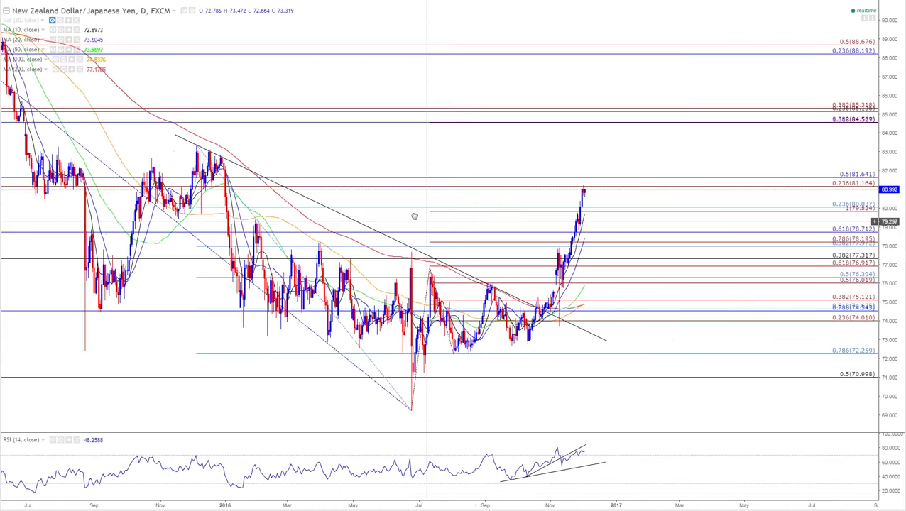
scroll(536, 198, up, 3)
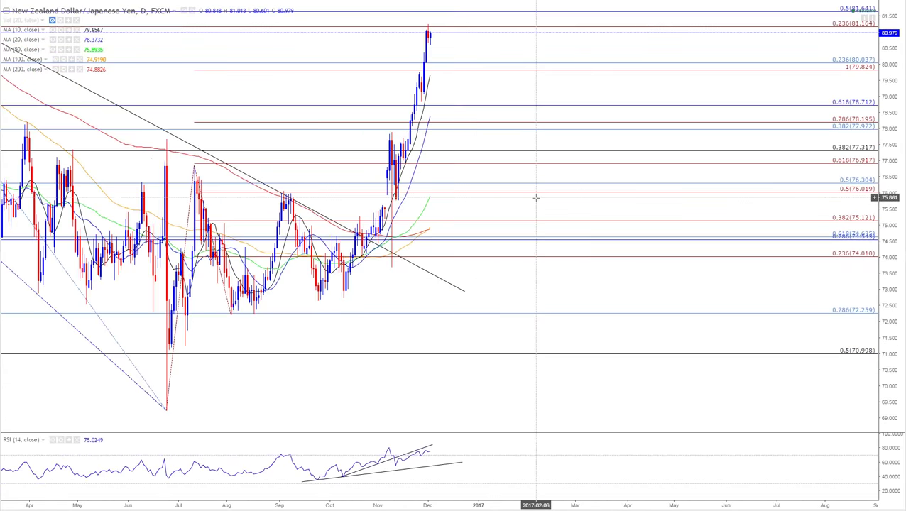
scroll(536, 198, left, 5)
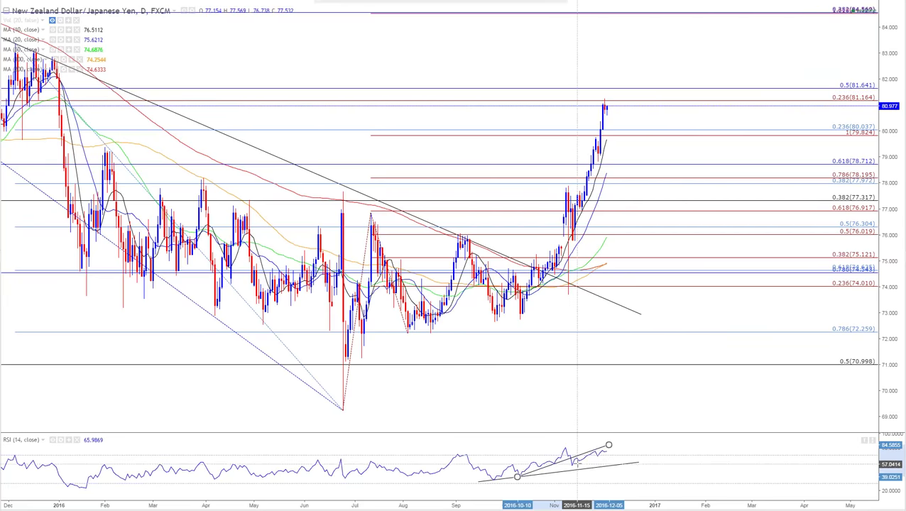
key(Delete)
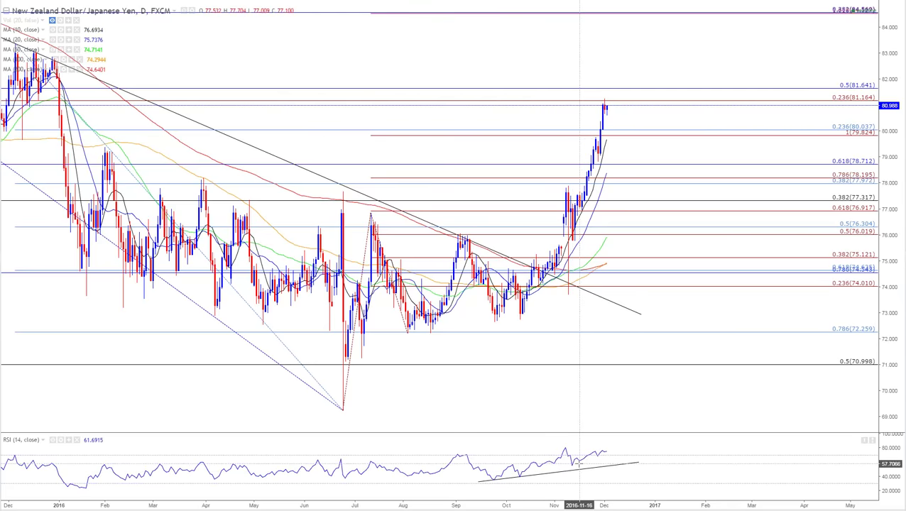
Load the USDJPY daily chart and zoom out to show its history back to 2014
text(USDJPY)
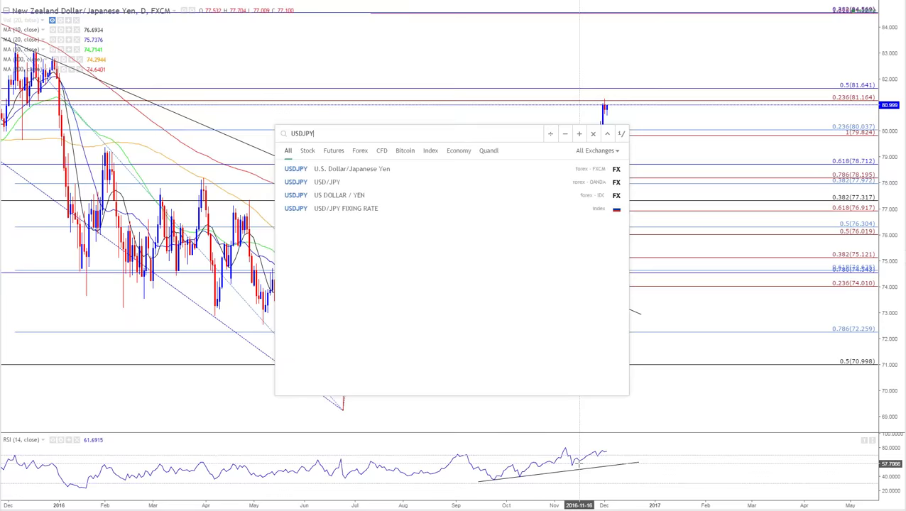
key(Return)
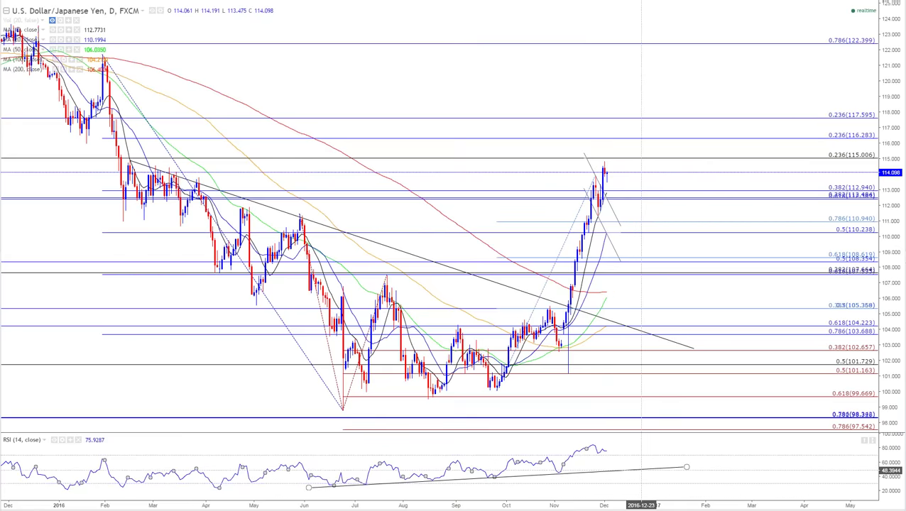
scroll(643, 476, down, 2)
scroll(645, 475, down, 2)
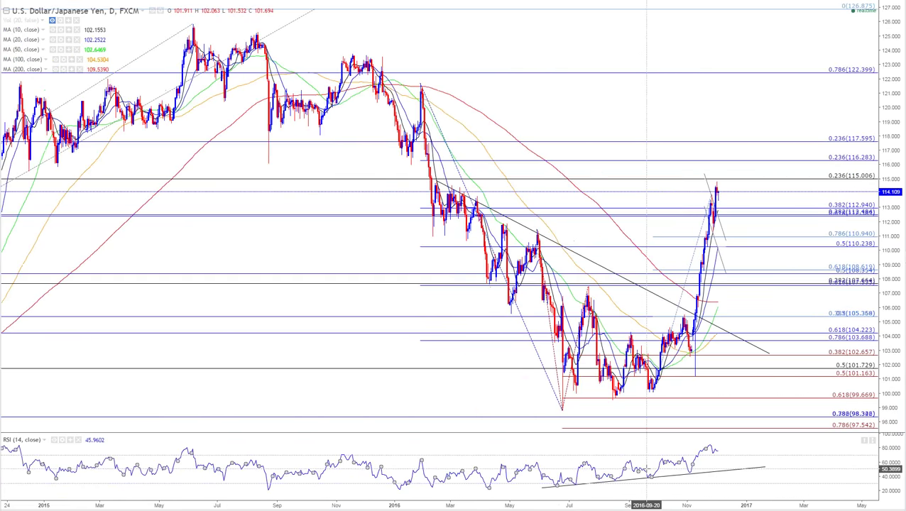
scroll(290, 465, down, 2)
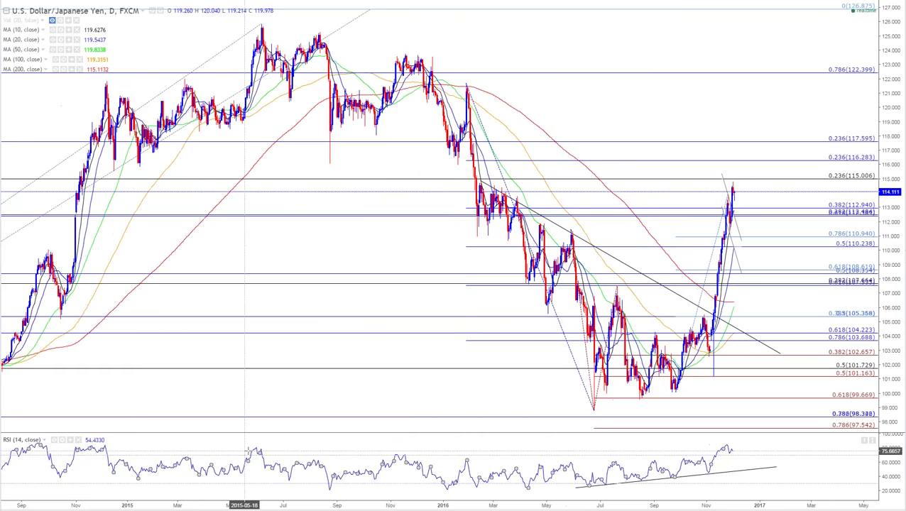